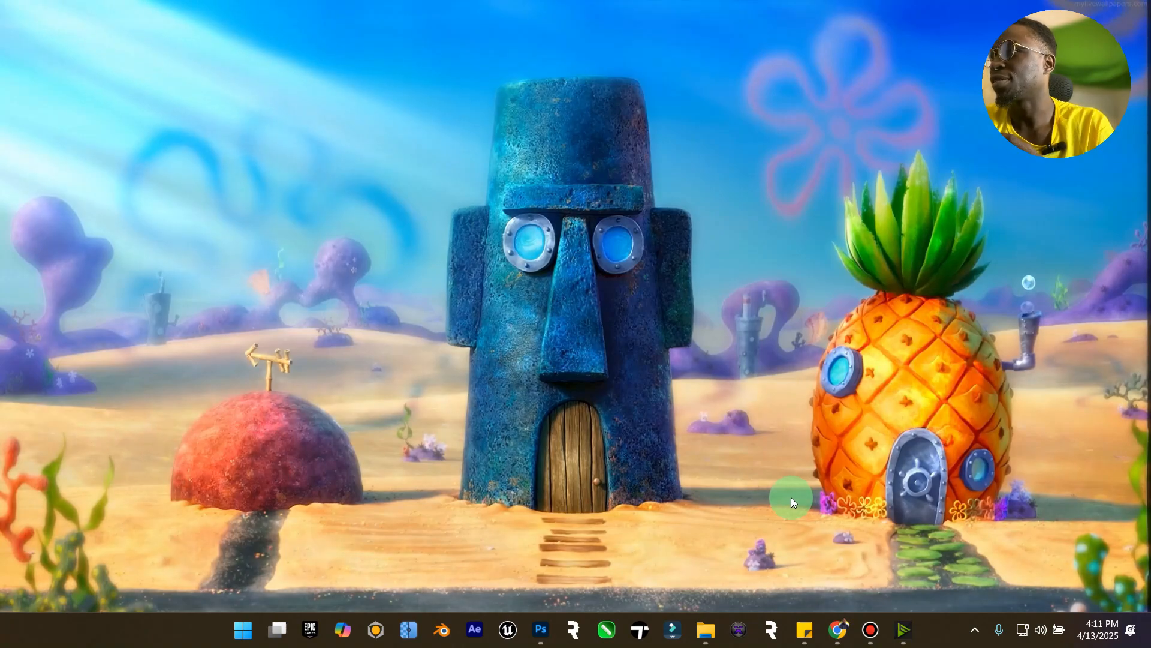
# Launch Word from the Start menu search and create a blank document.
pyautogui.press('super')
pyautogui.press('super')
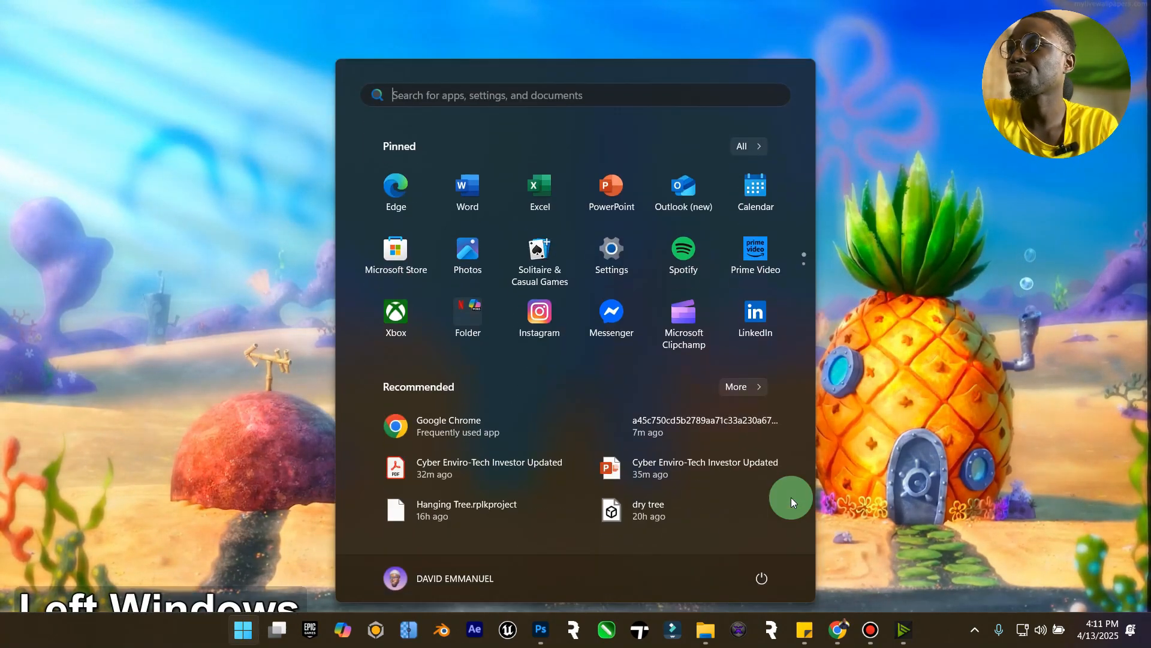
pyautogui.write('w')
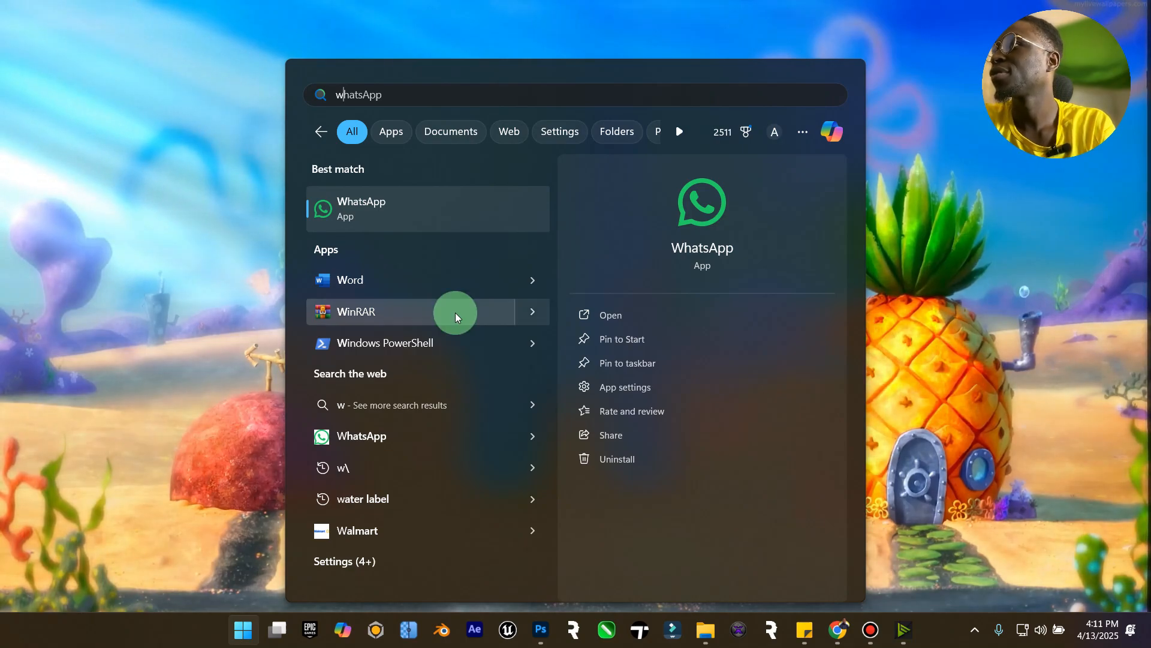
pyautogui.click(369, 285)
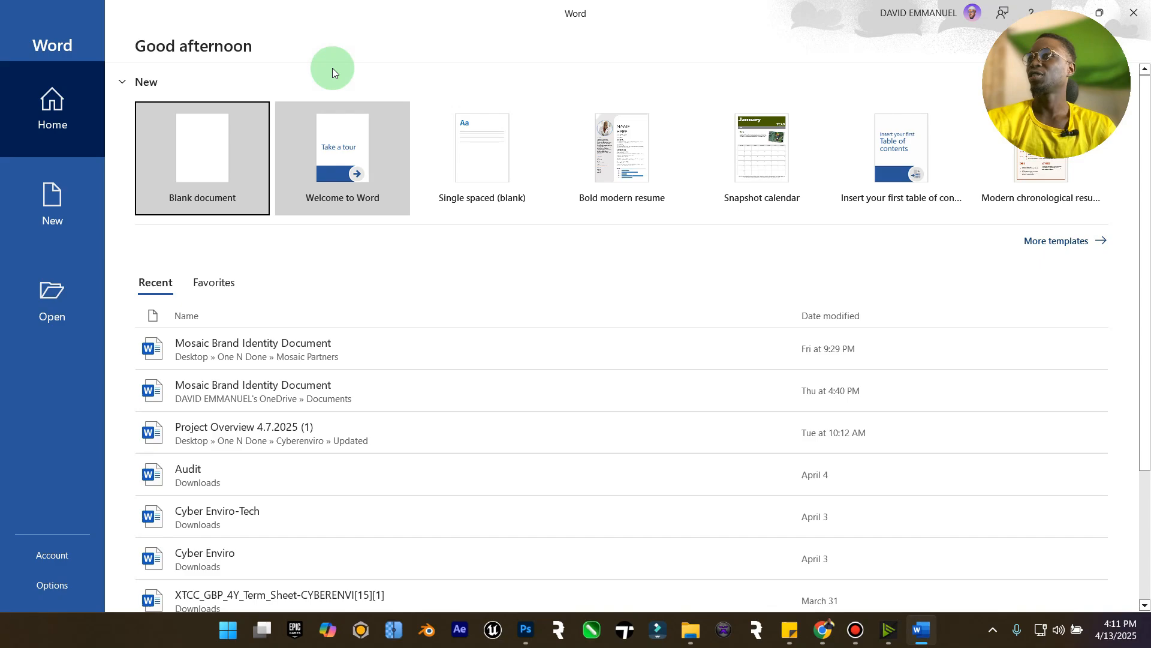
pyautogui.click(252, 119)
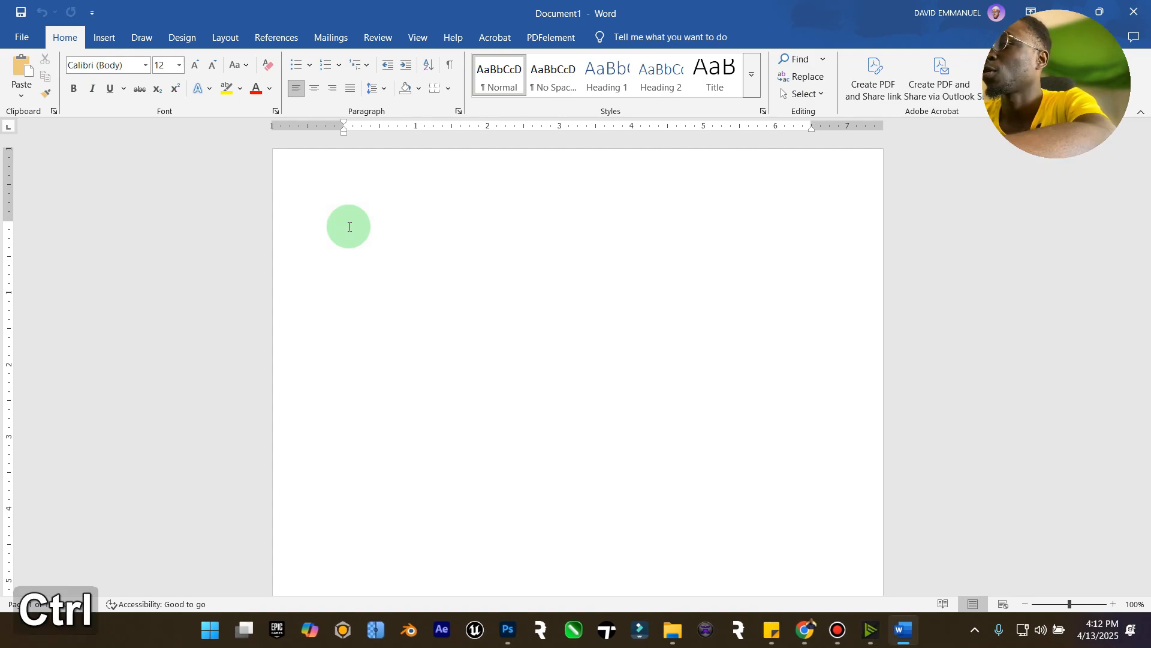
# Insert an empty field and enter the field code displaybarcode followed by an opening quote.
pyautogui.hotkey('ctrl', 'F9')
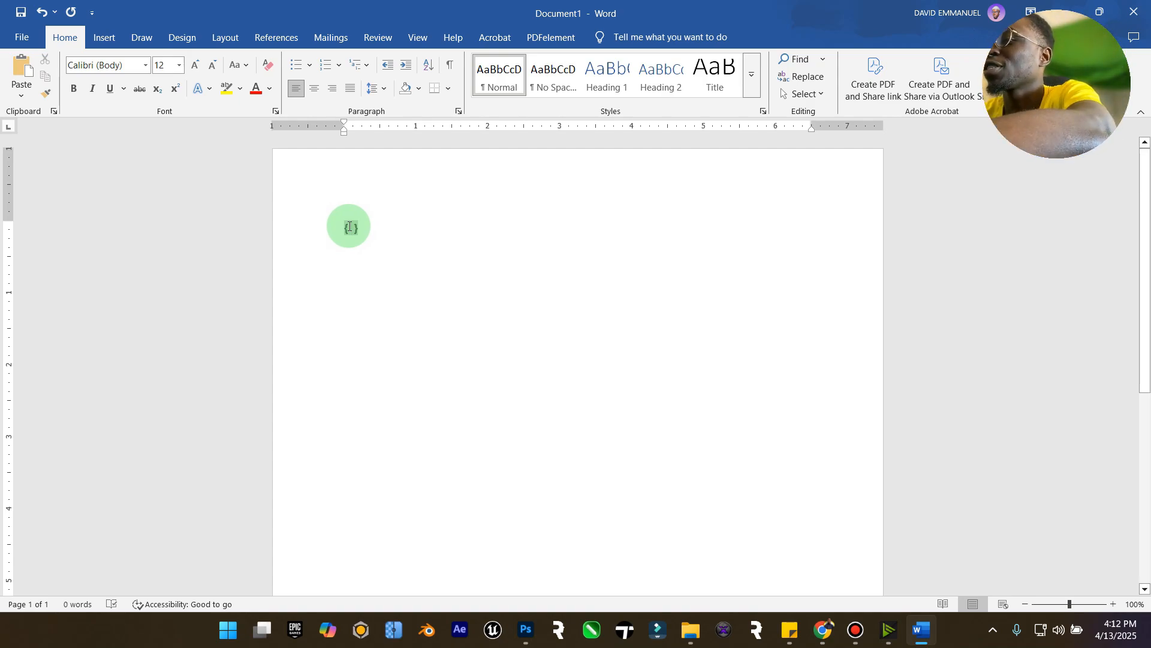
pyautogui.write('display')
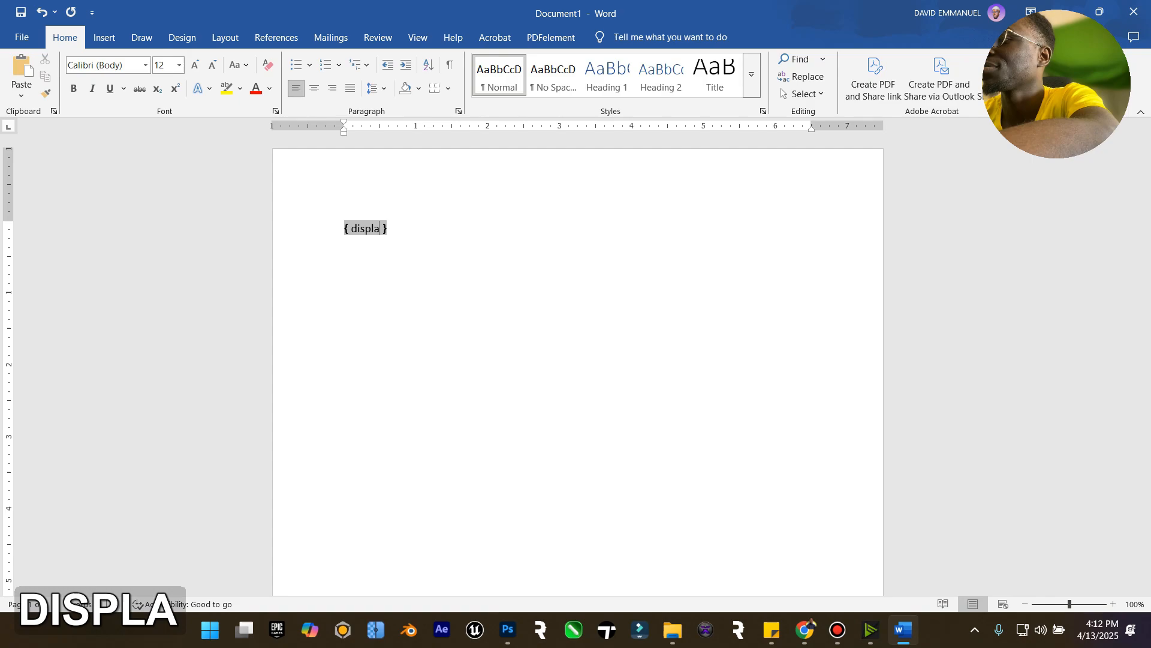
pyautogui.write('code')
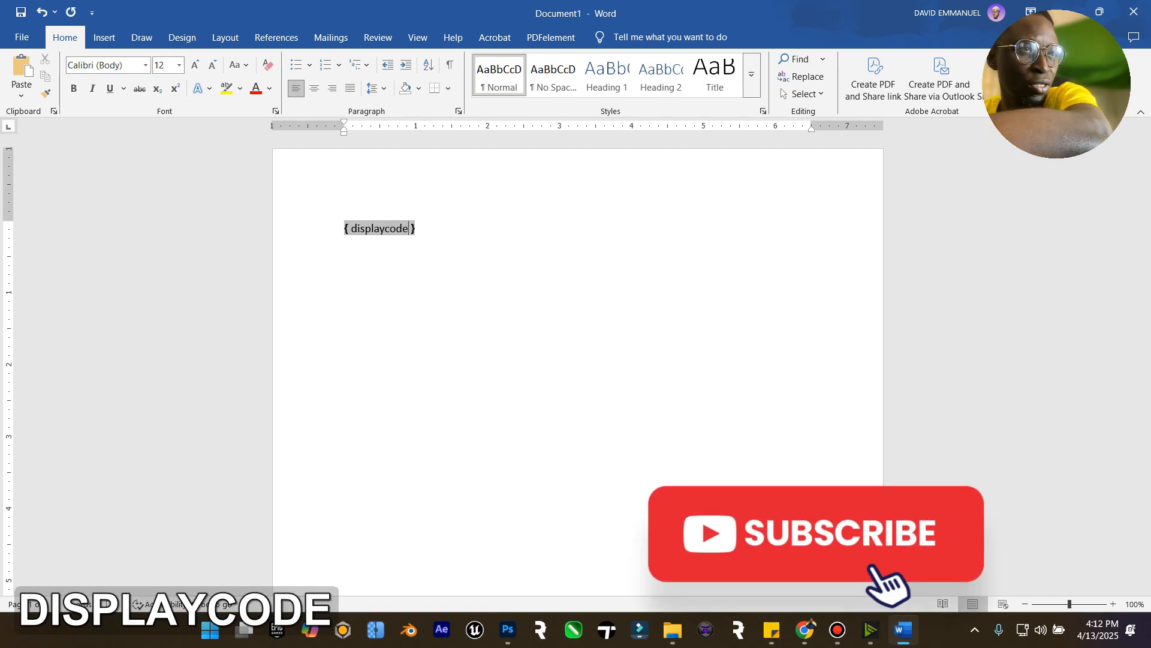
pyautogui.press('BackSpace')
pyautogui.press('BackSpace')
pyautogui.press('BackSpace')
pyautogui.press('BackSpace')
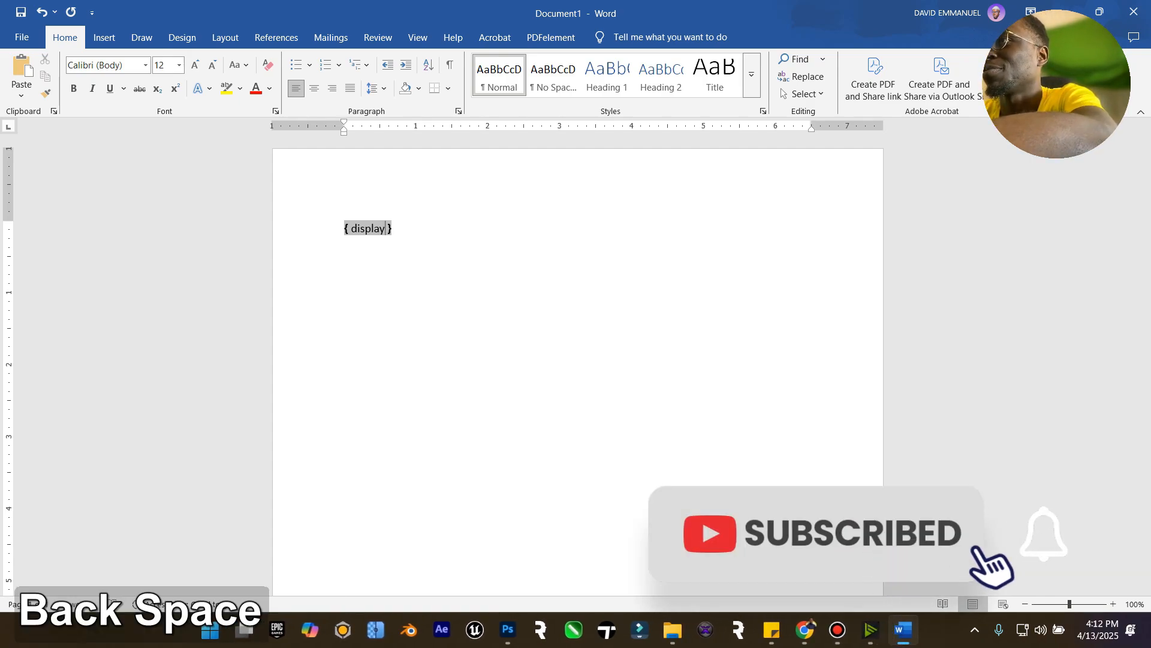
pyautogui.write('barcode')
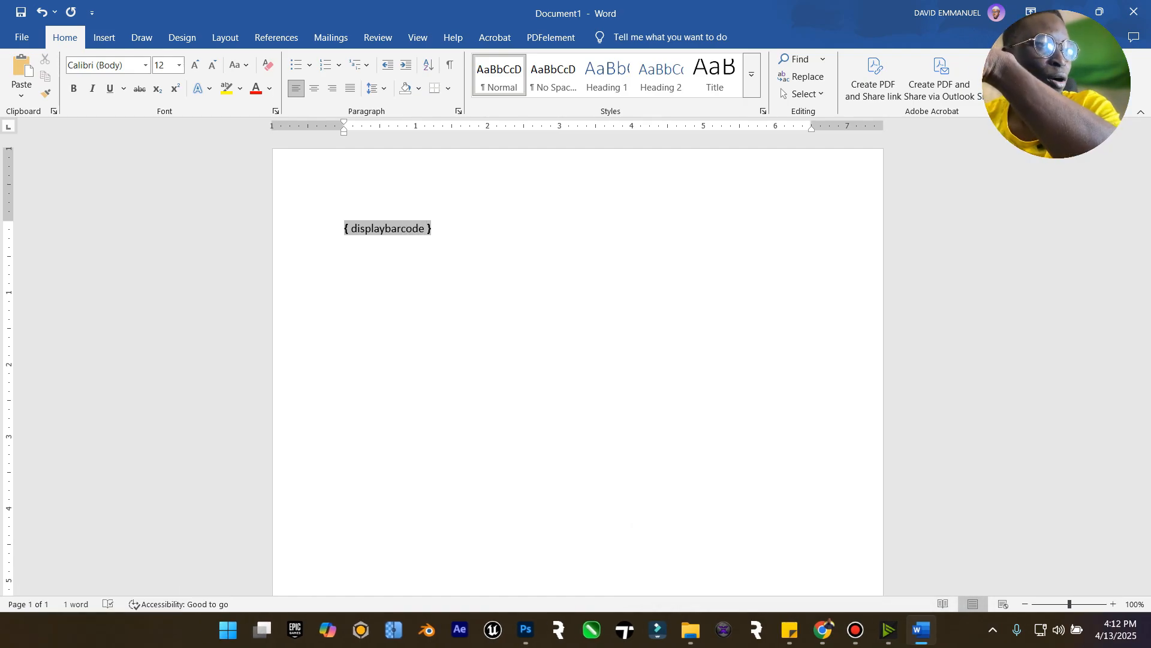
pyautogui.write('"')
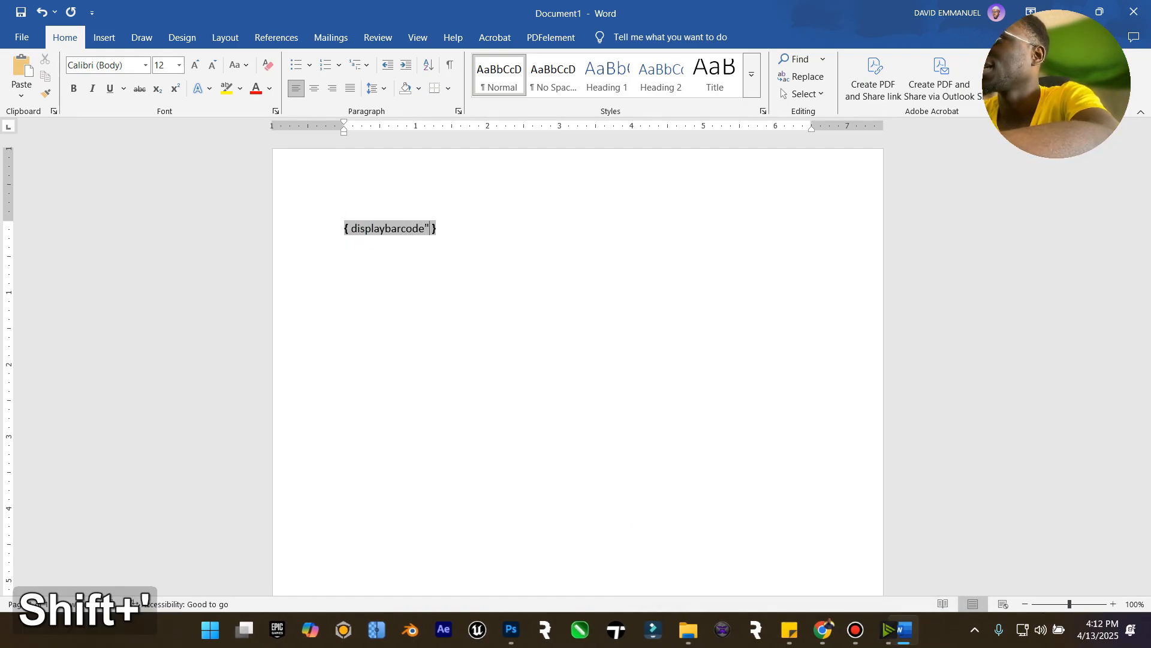
pyautogui.click(349, 227)
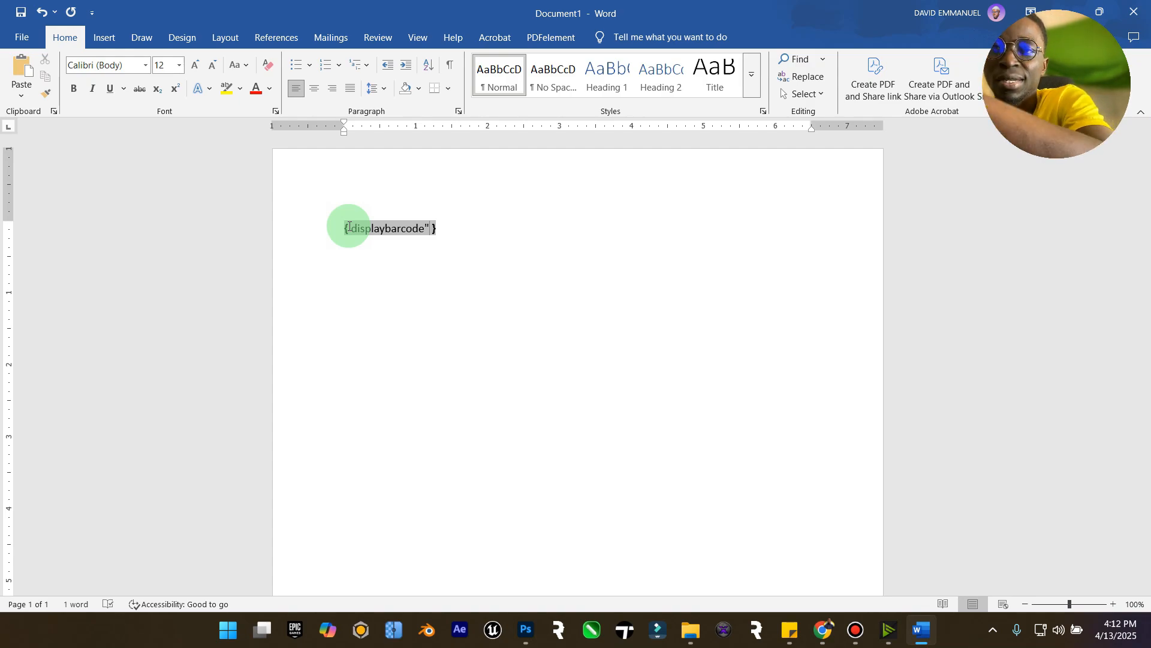
pyautogui.write('www.e')
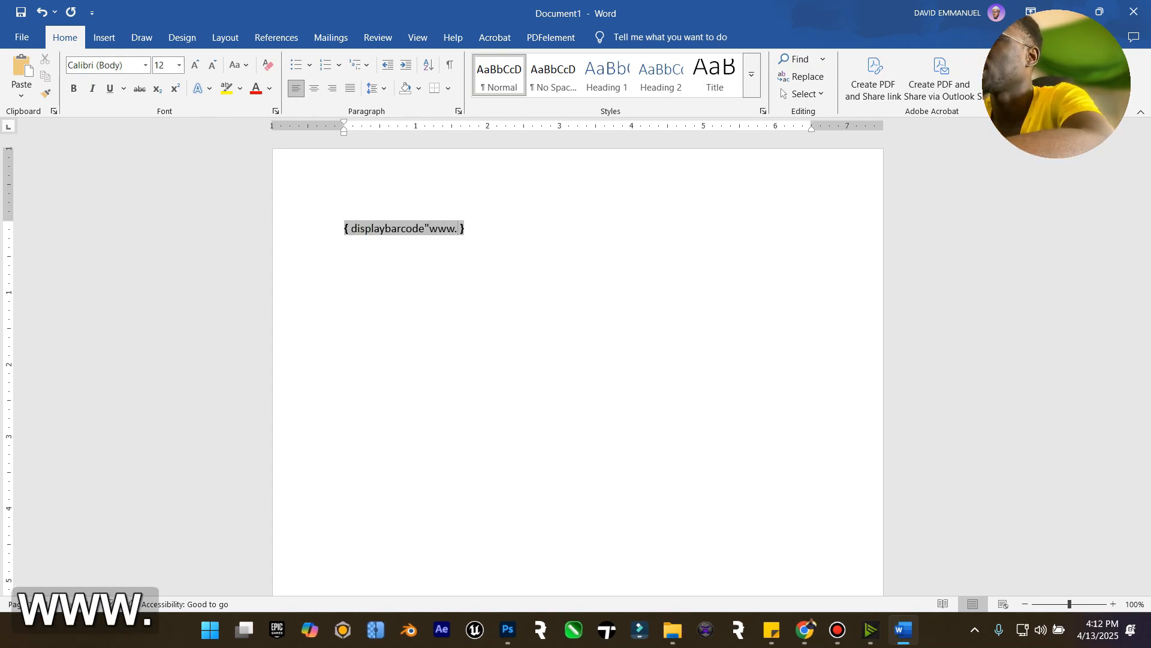
pyautogui.write('lzenitho.')
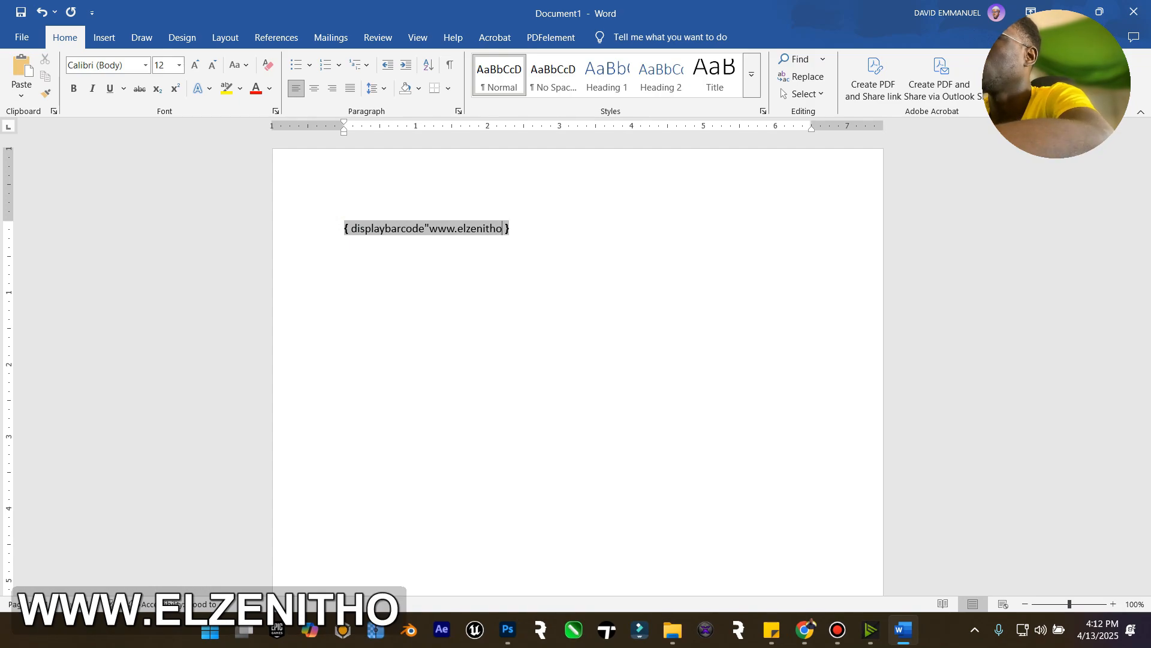
pyautogui.write('org')
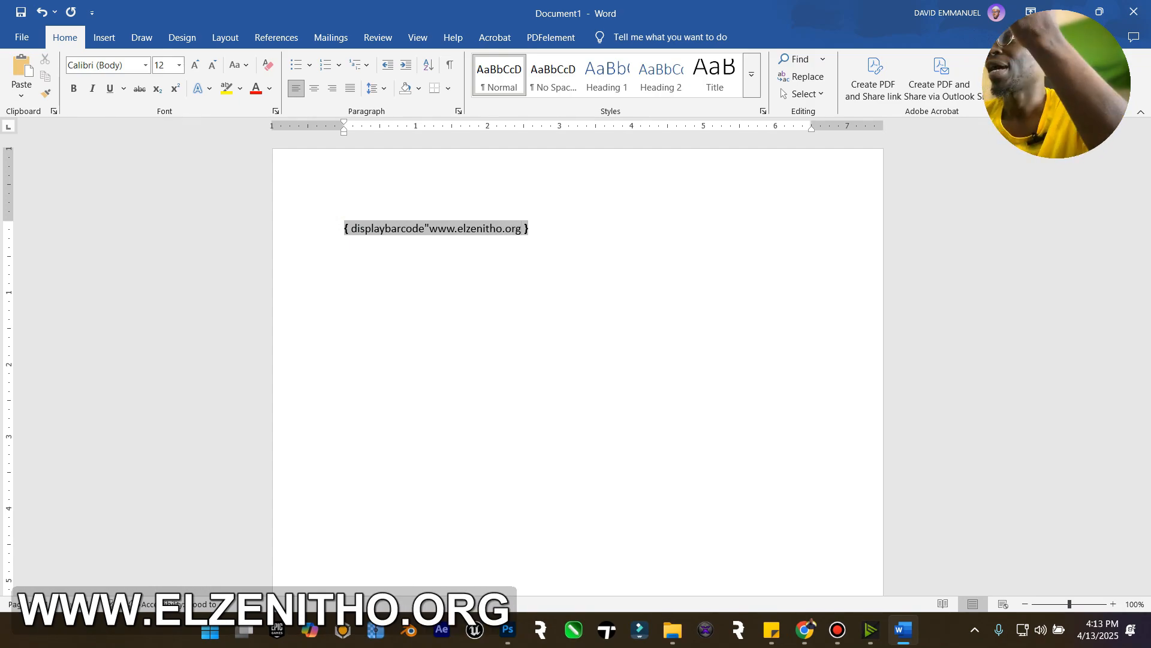
pyautogui.write('"')
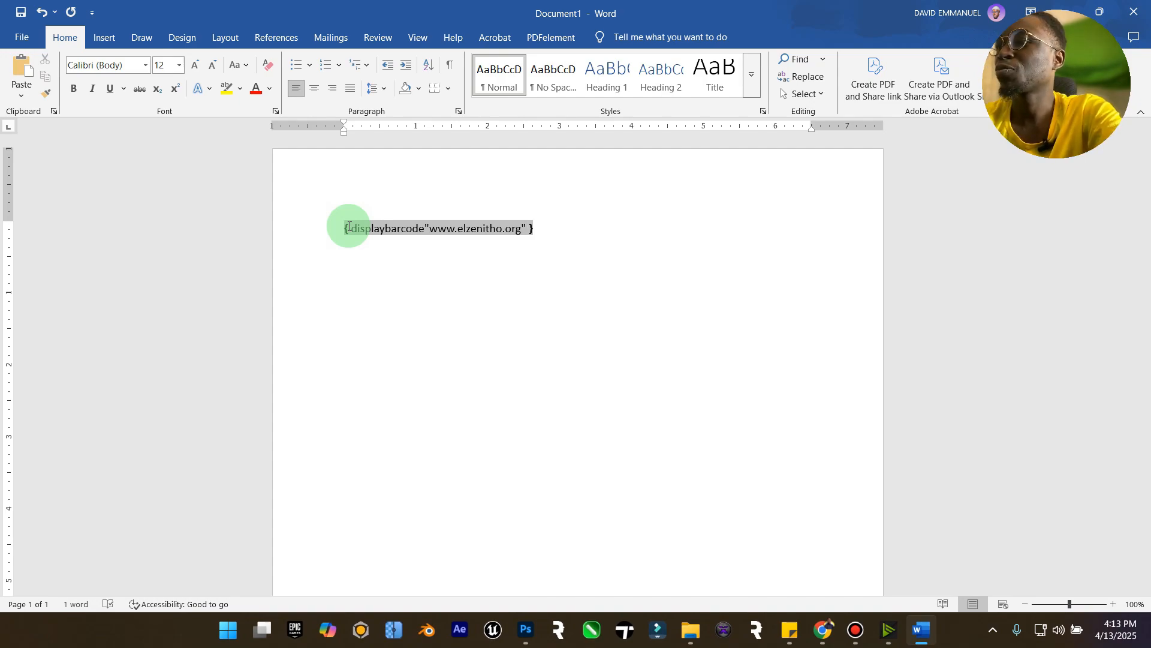
pyautogui.write('qr')
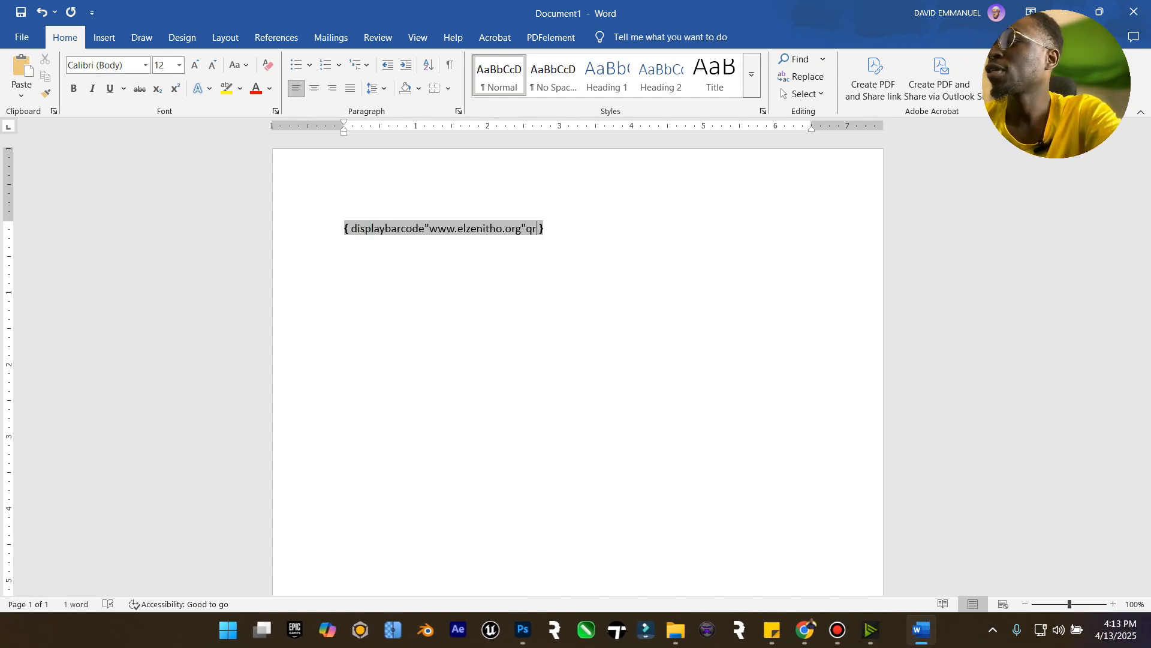
pyautogui.write('\\q3')
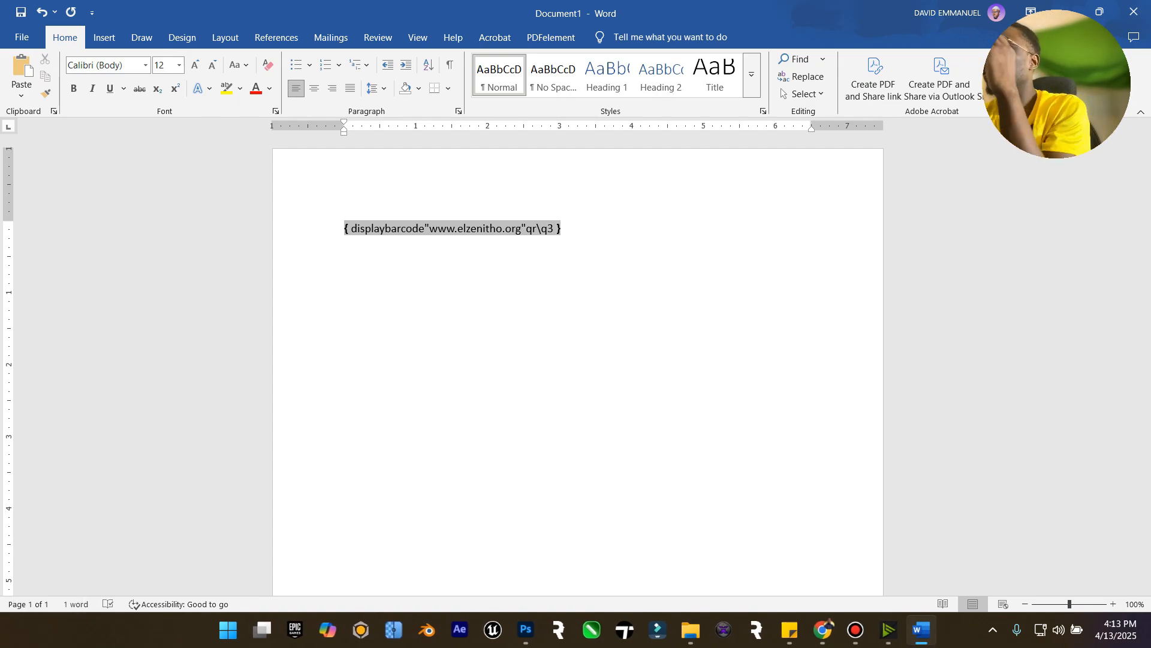
# Append the qr\q3 switches to the field code and update the field to render the QR code.
pyautogui.click(350, 227)
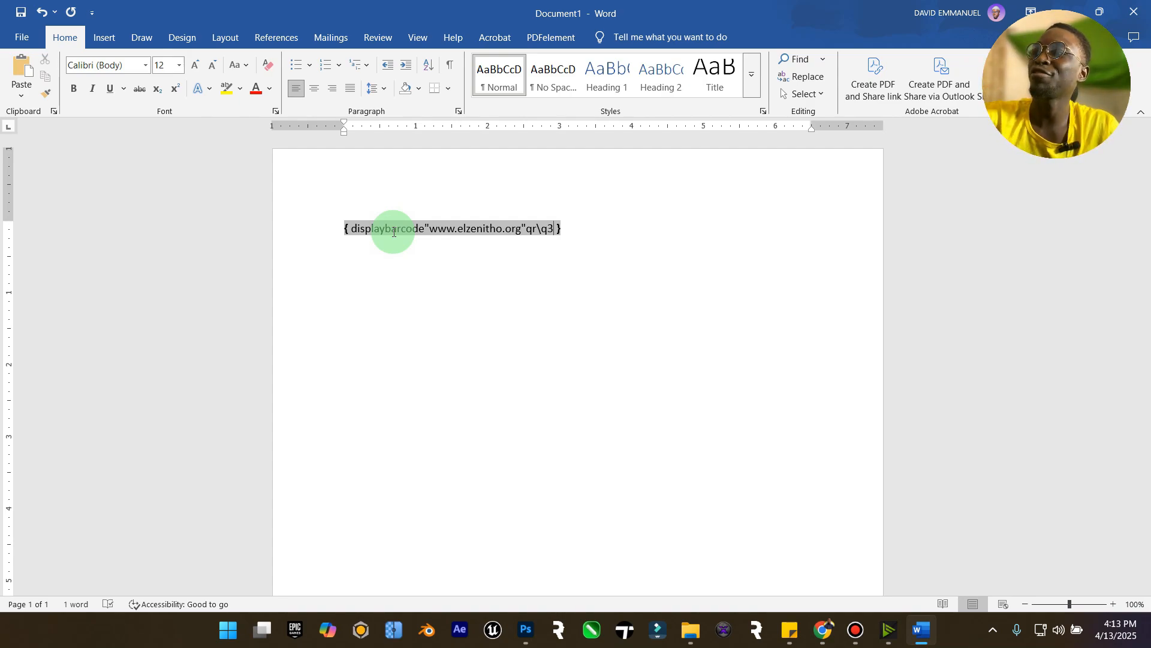
pyautogui.press('F9')
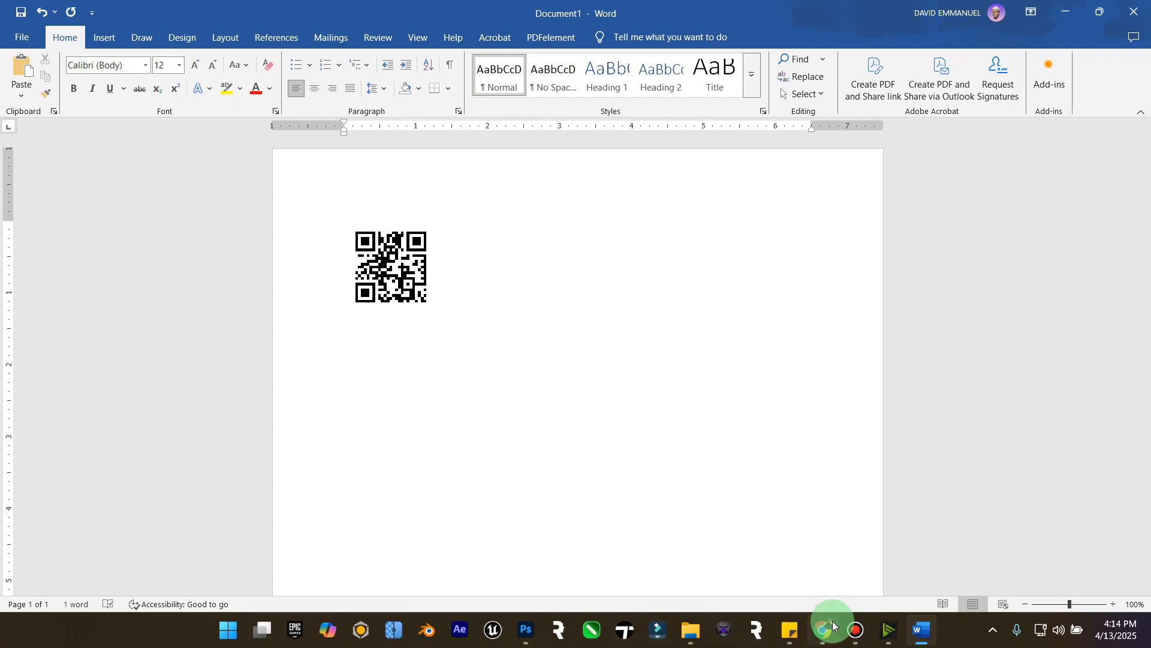
pyautogui.click(855, 632)
pyautogui.click(855, 633)
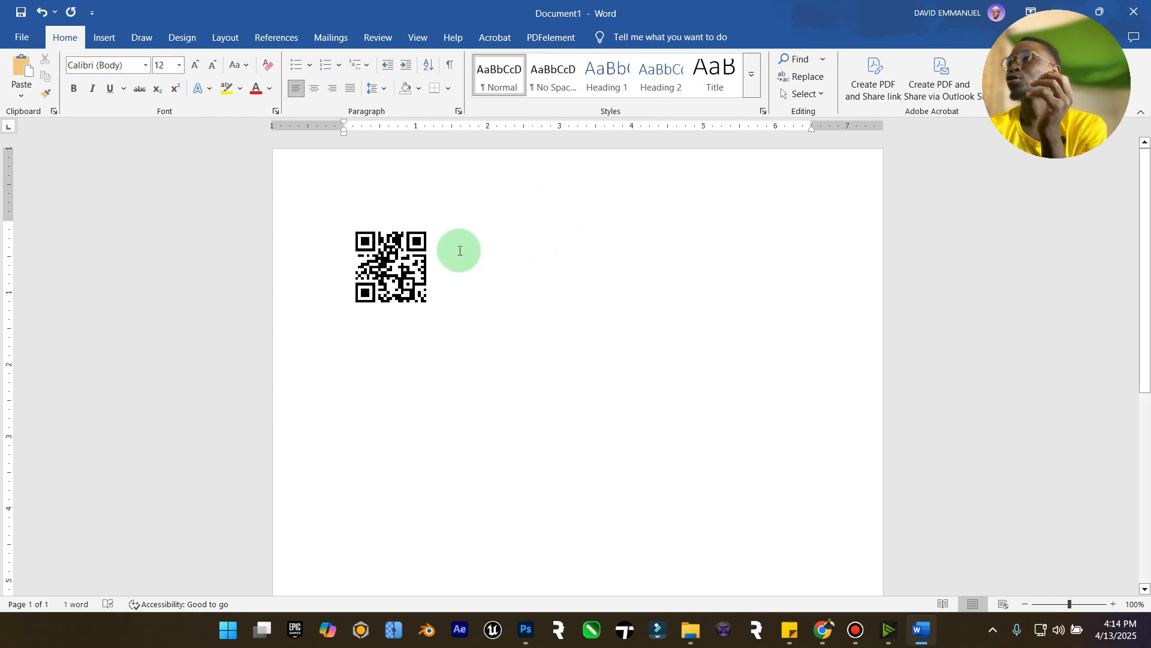
pyautogui.moveTo(447, 316); pyautogui.dragTo(384, 251)
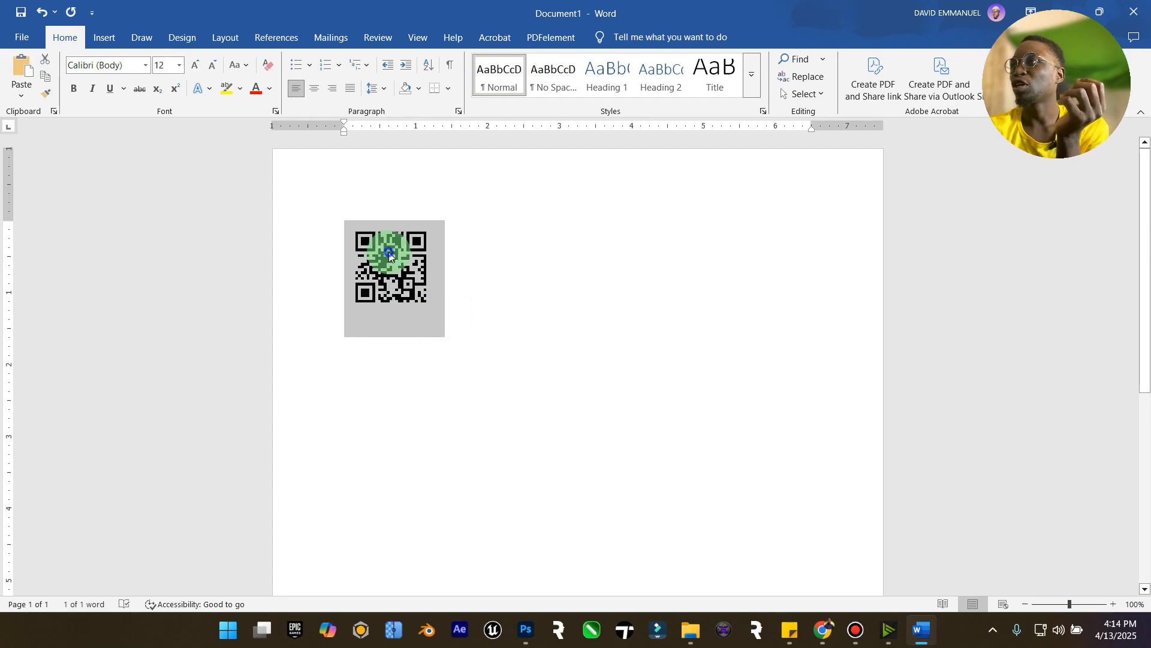
pyautogui.rightClick(386, 252)
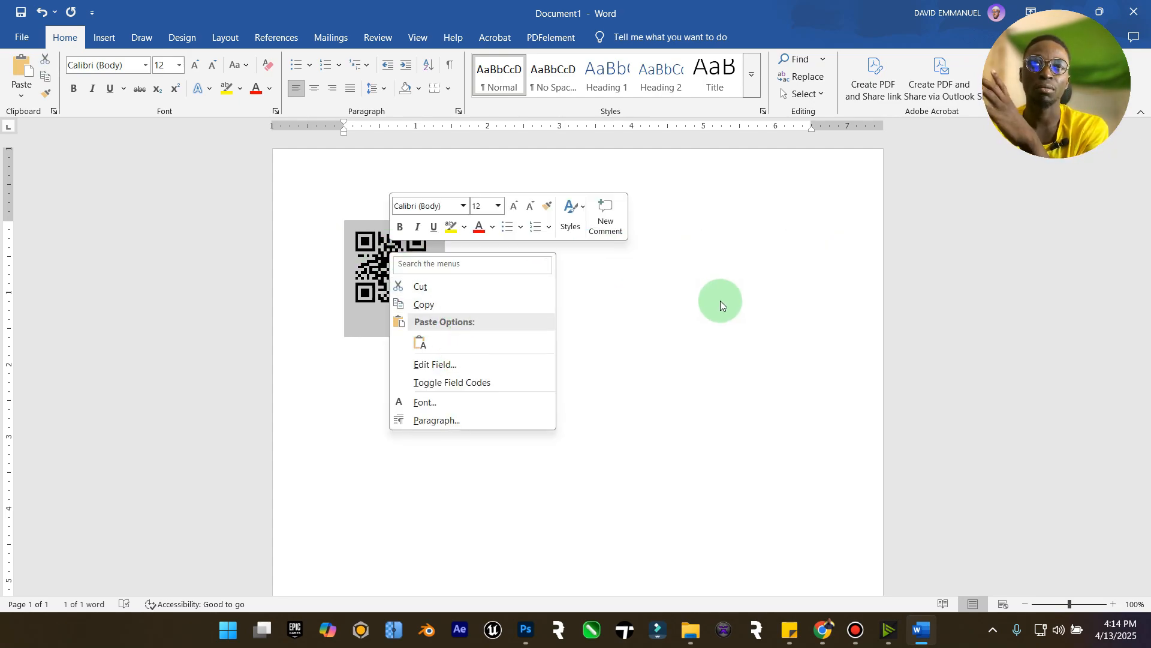
pyautogui.click(273, 121)
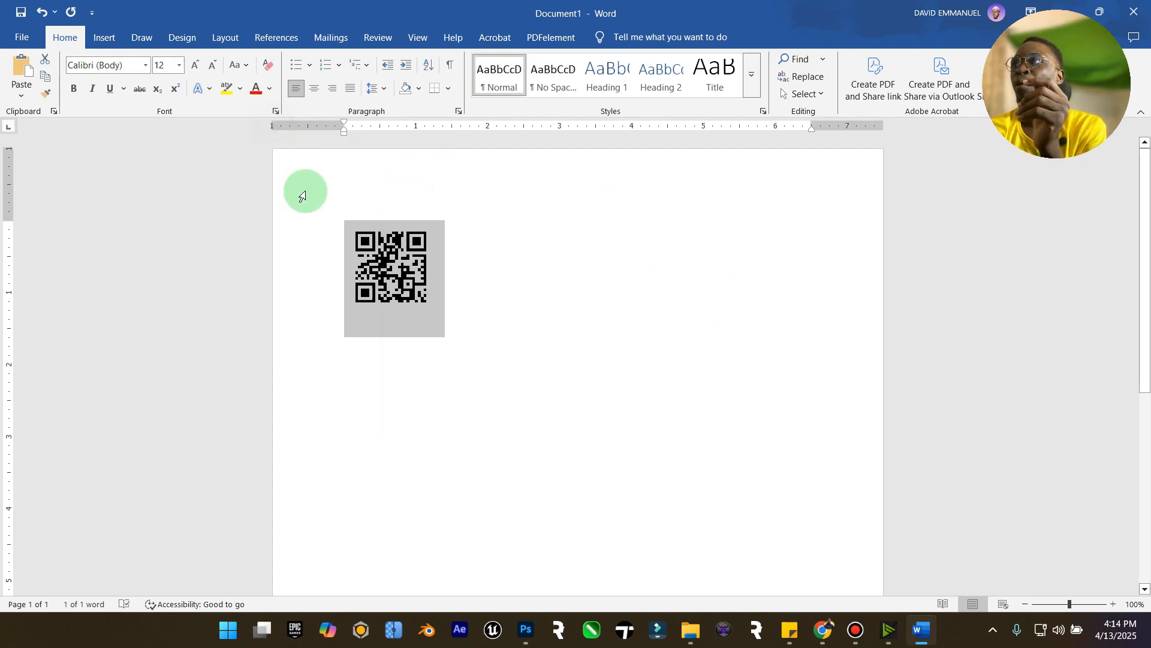
pyautogui.click(445, 295)
# Export the document as an Adobe PDF named qrcode into the Downloads folder.
pyautogui.click(18, 37)
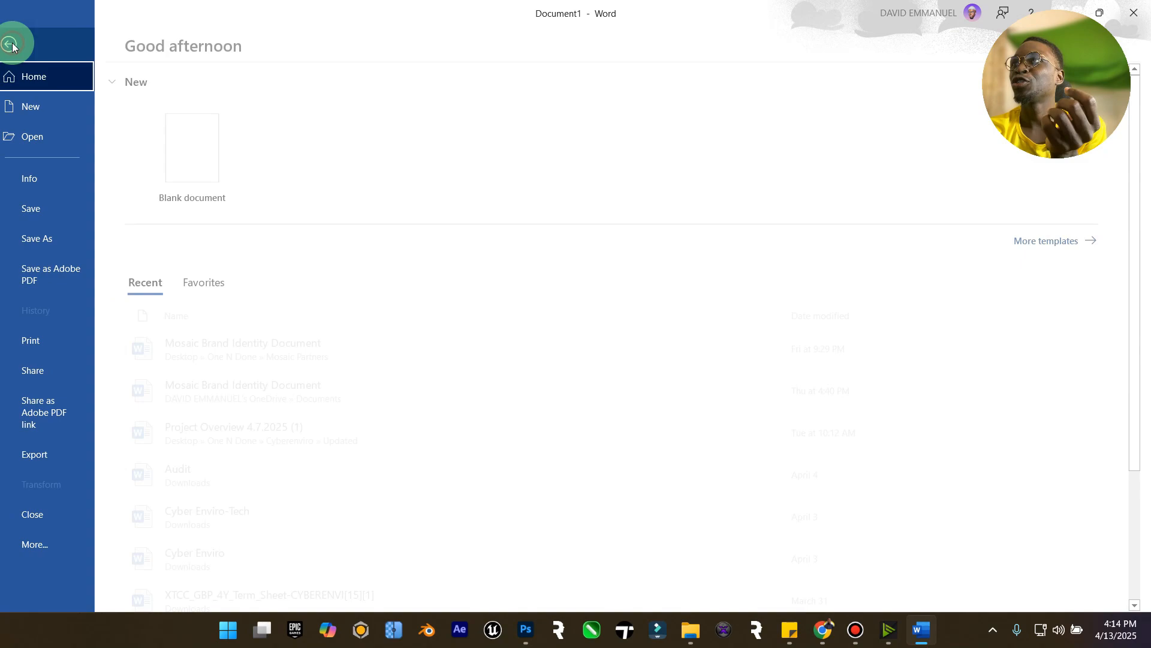
pyautogui.click(62, 454)
pyautogui.click(420, 144)
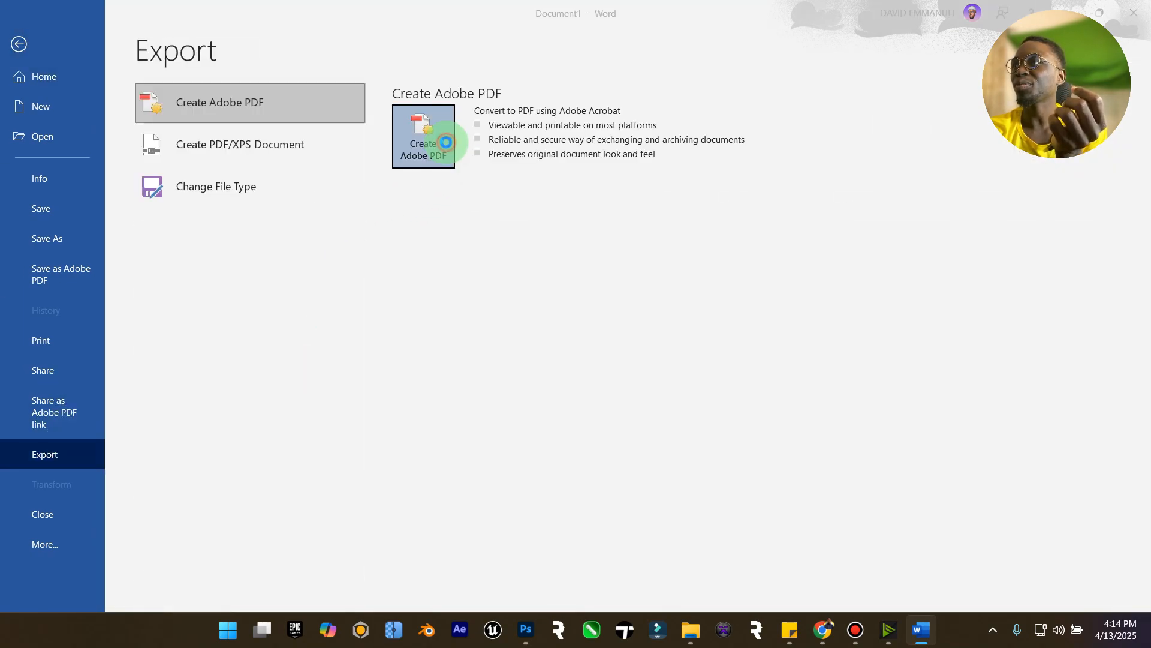
pyautogui.click(616, 369)
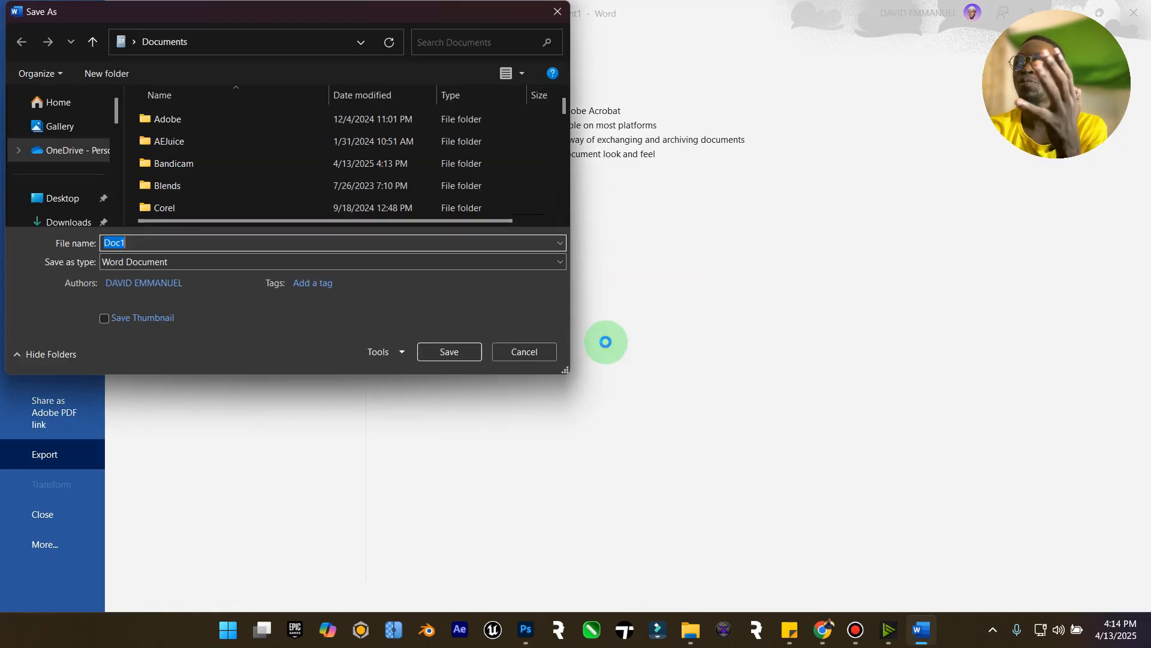
pyautogui.write('q')
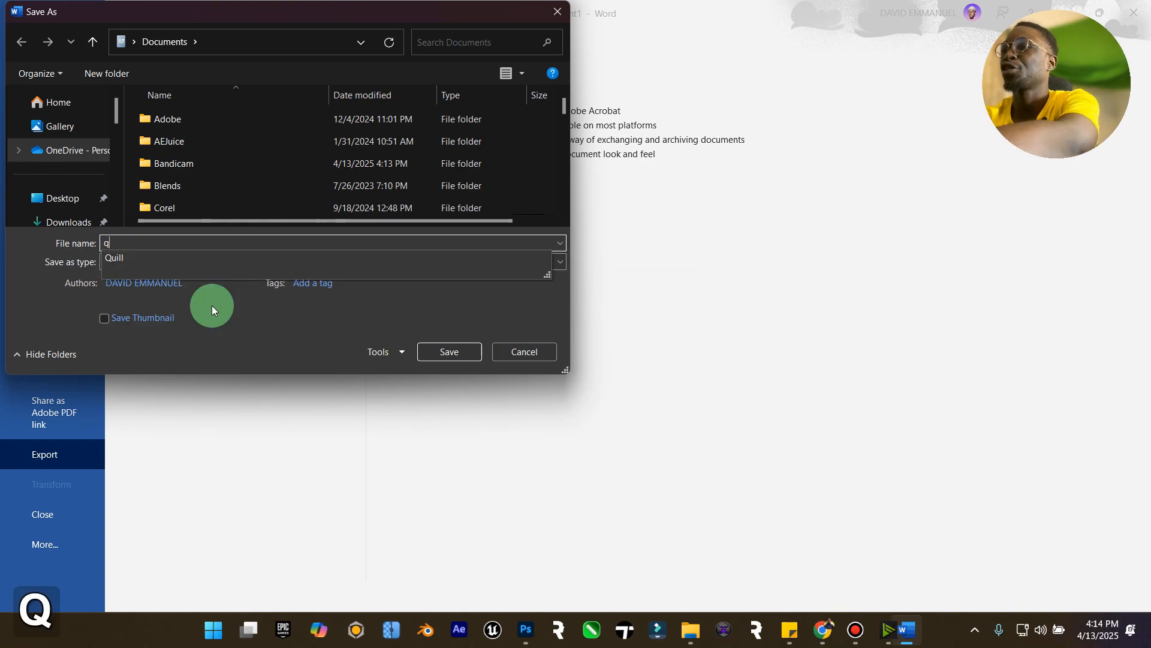
pyautogui.write('rcode')
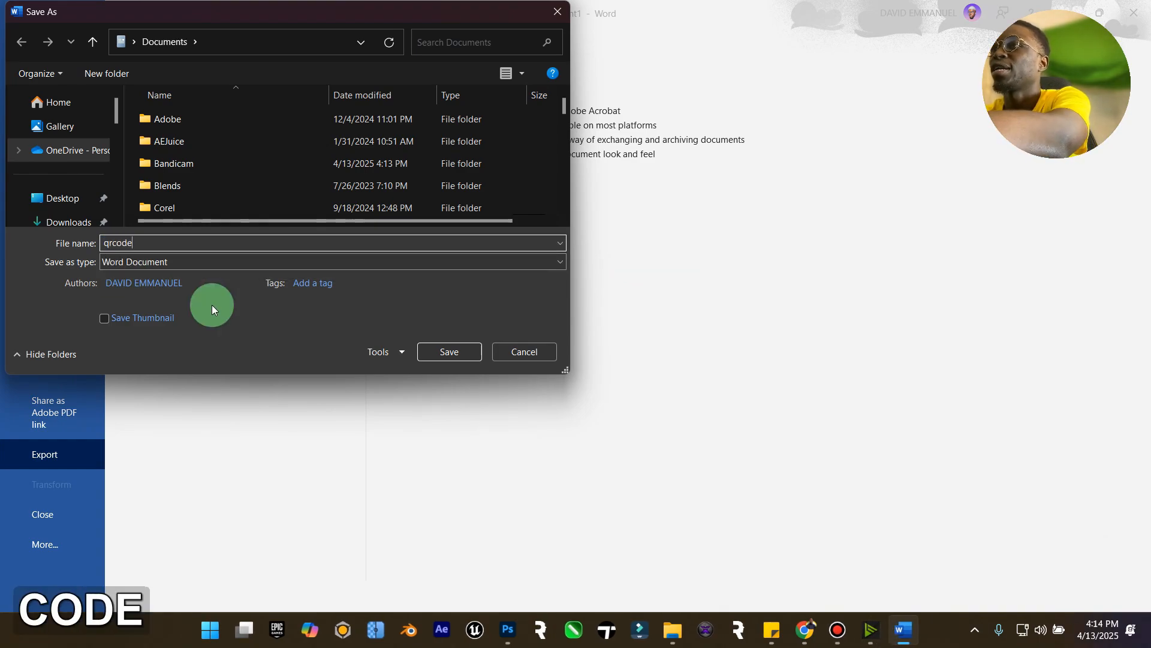
pyautogui.click(52, 206)
pyautogui.click(64, 195)
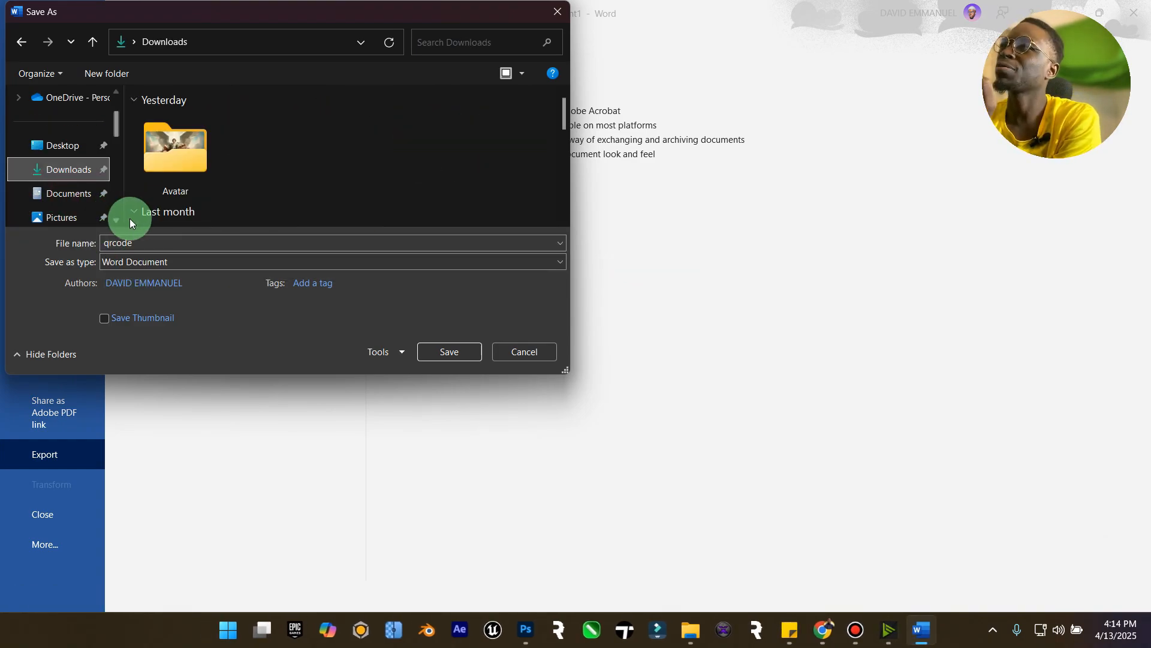
pyautogui.click(450, 352)
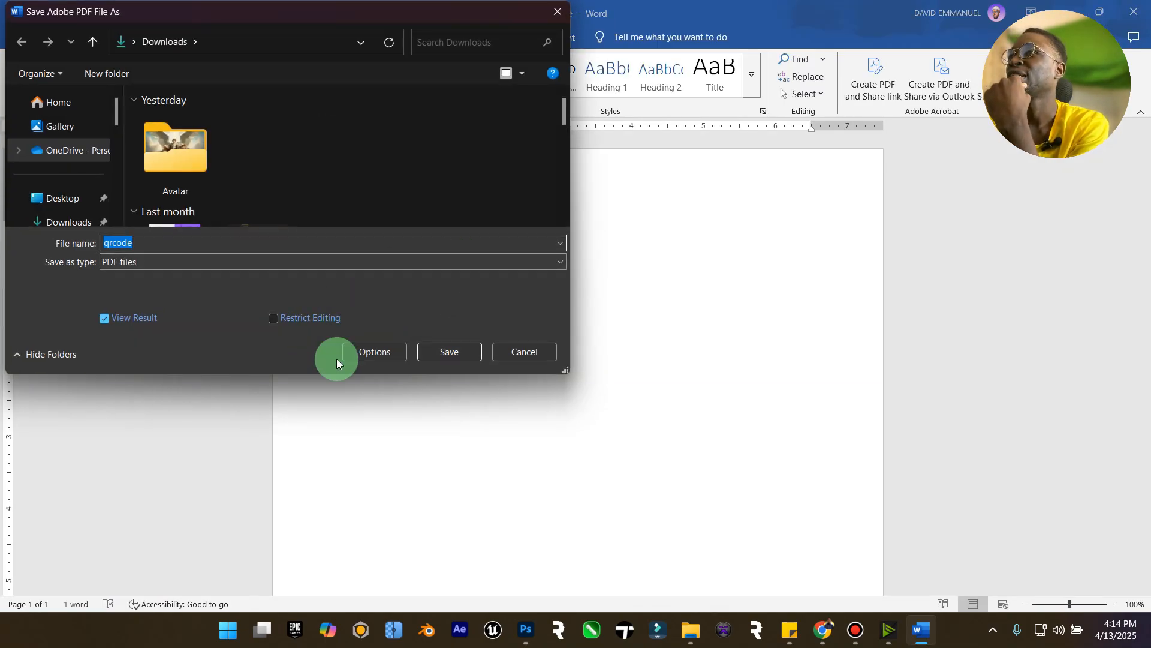
pyautogui.click(441, 352)
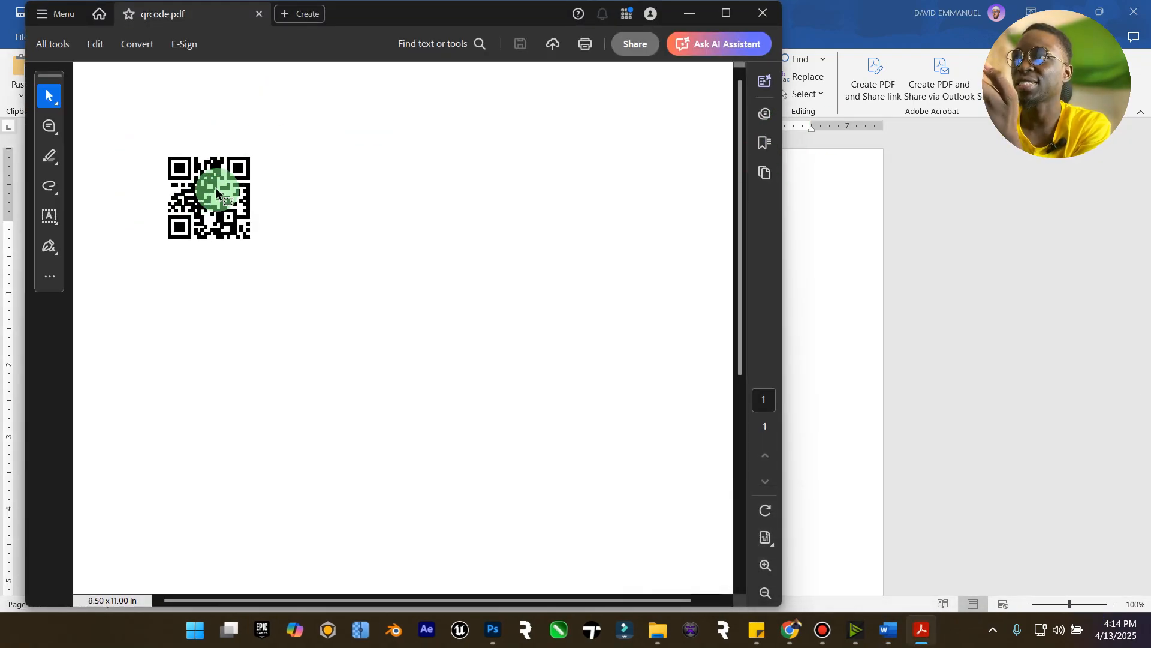
# Take a snapshot of the QR code in the PDF and close the PDF viewer.
pyautogui.rightClick(216, 175)
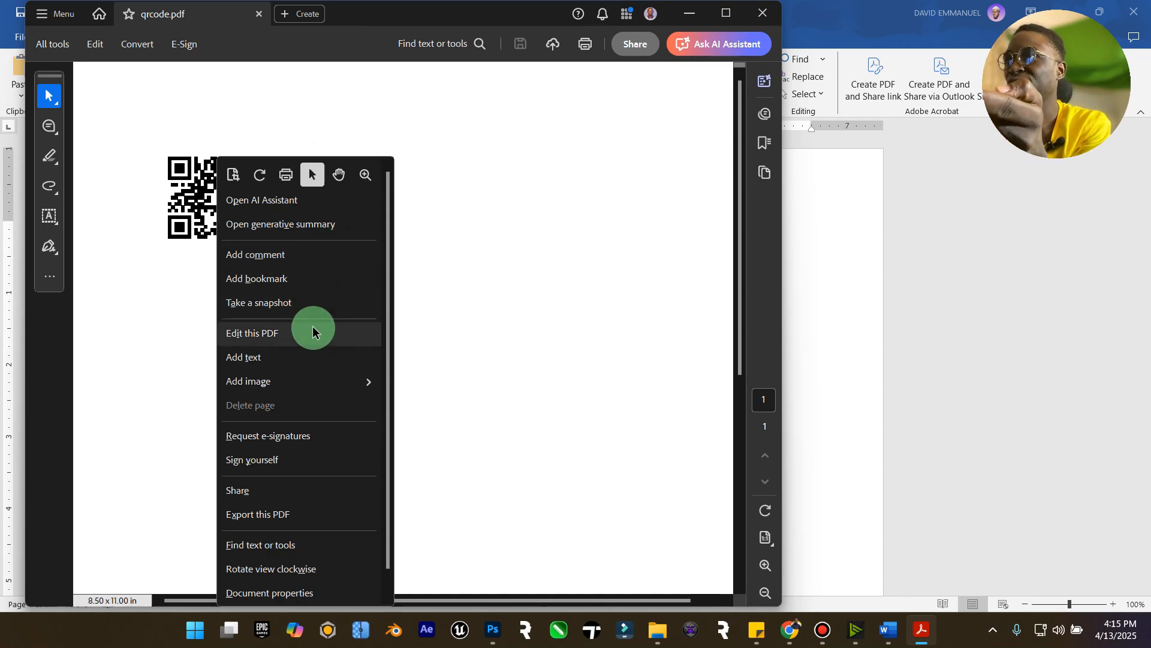
pyautogui.click(335, 301)
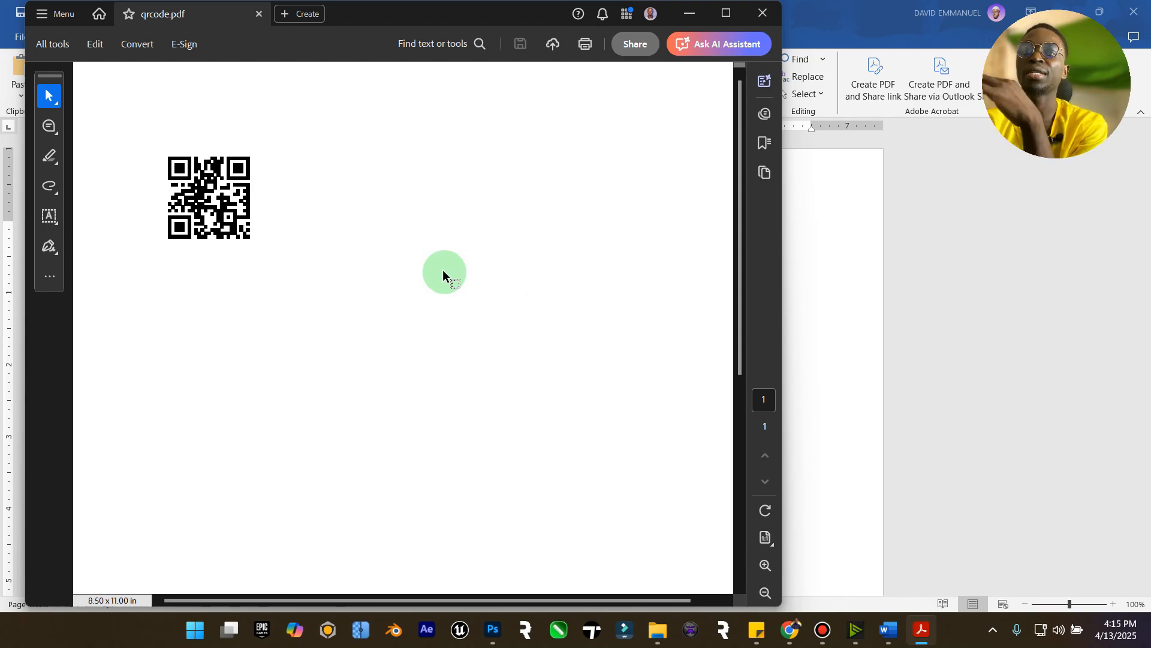
pyautogui.click(762, 13)
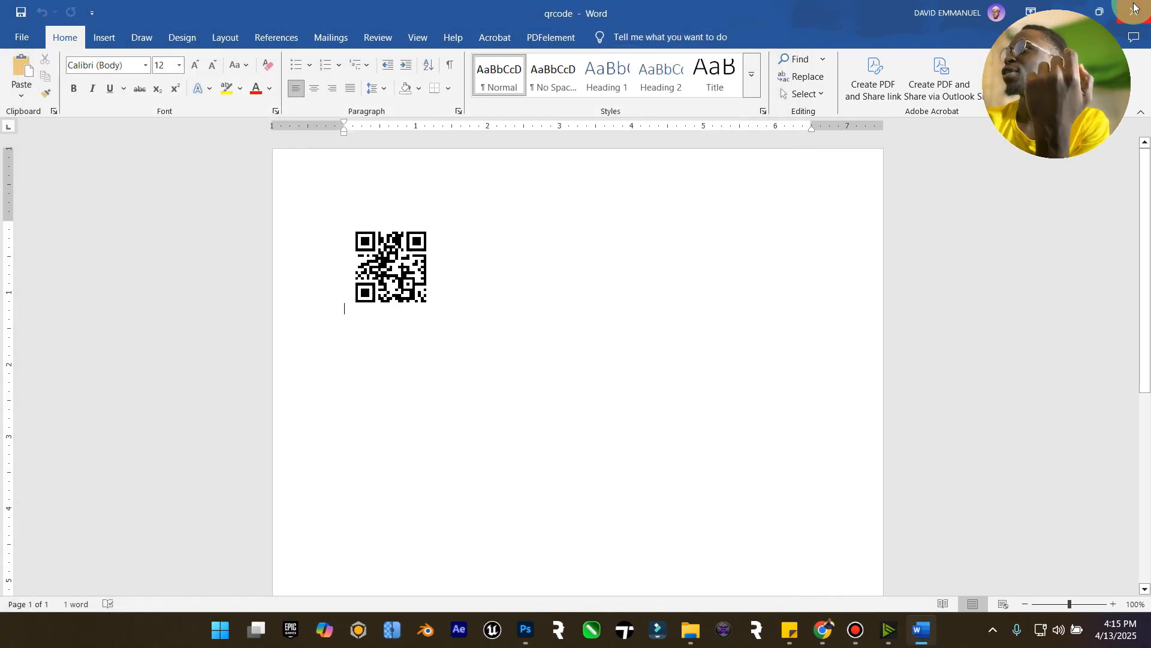
# Close Word and open File Explorer.
pyautogui.click(1135, 7)
pyautogui.click(713, 639)
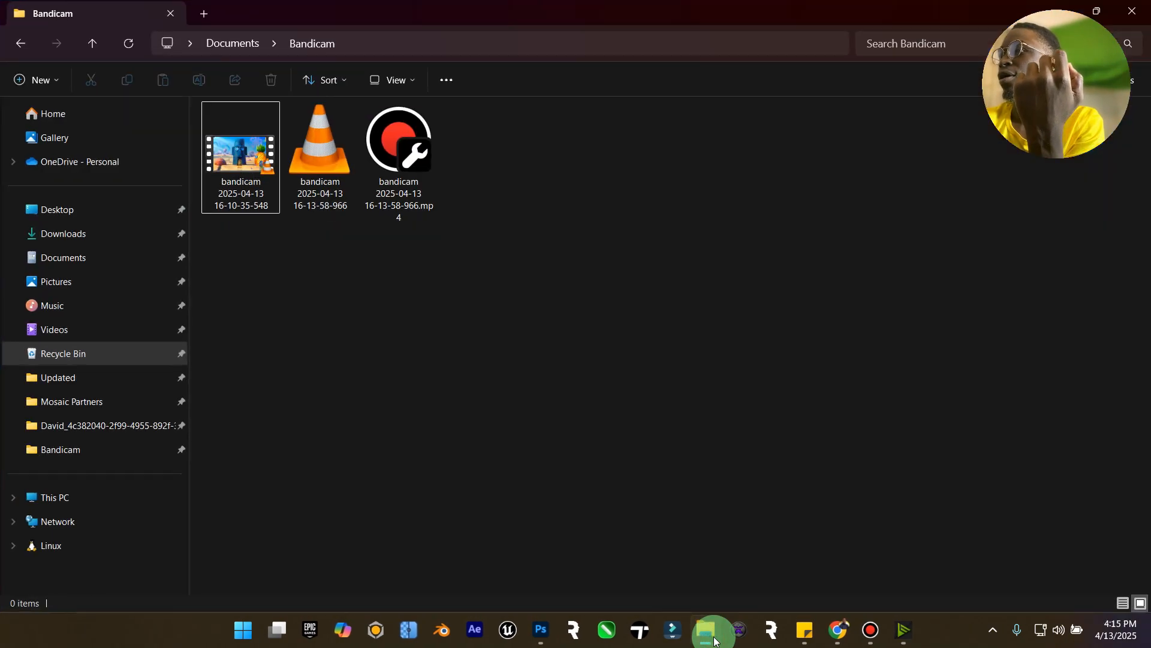
pyautogui.click(95, 234)
pyautogui.click(271, 179)
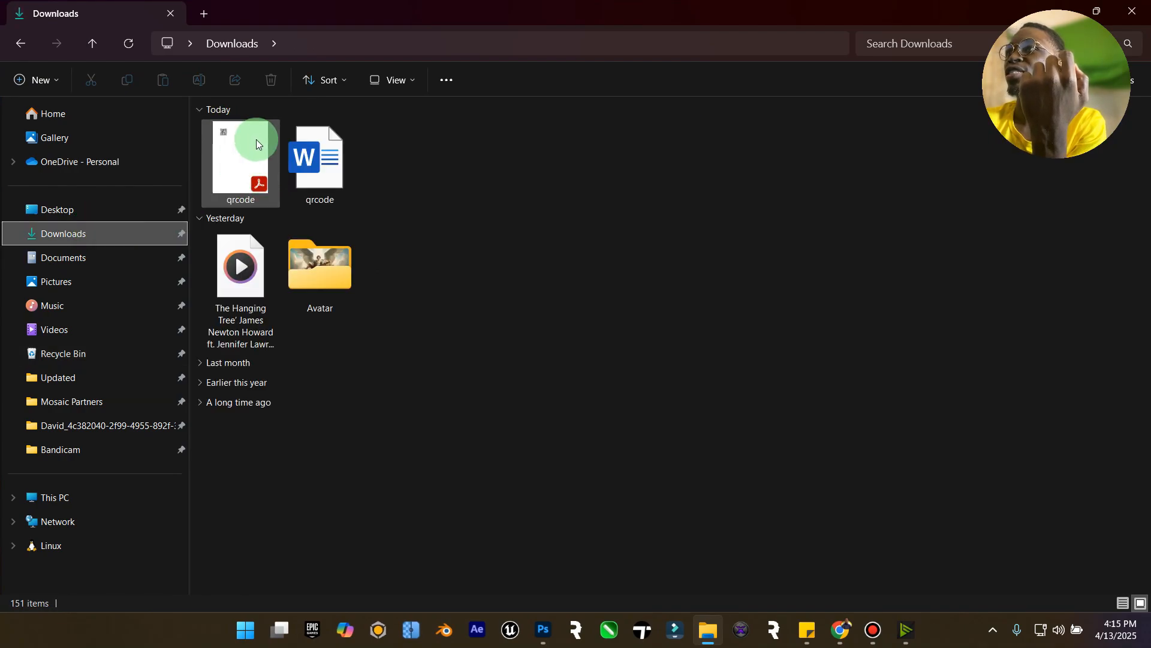
pyautogui.click(543, 630)
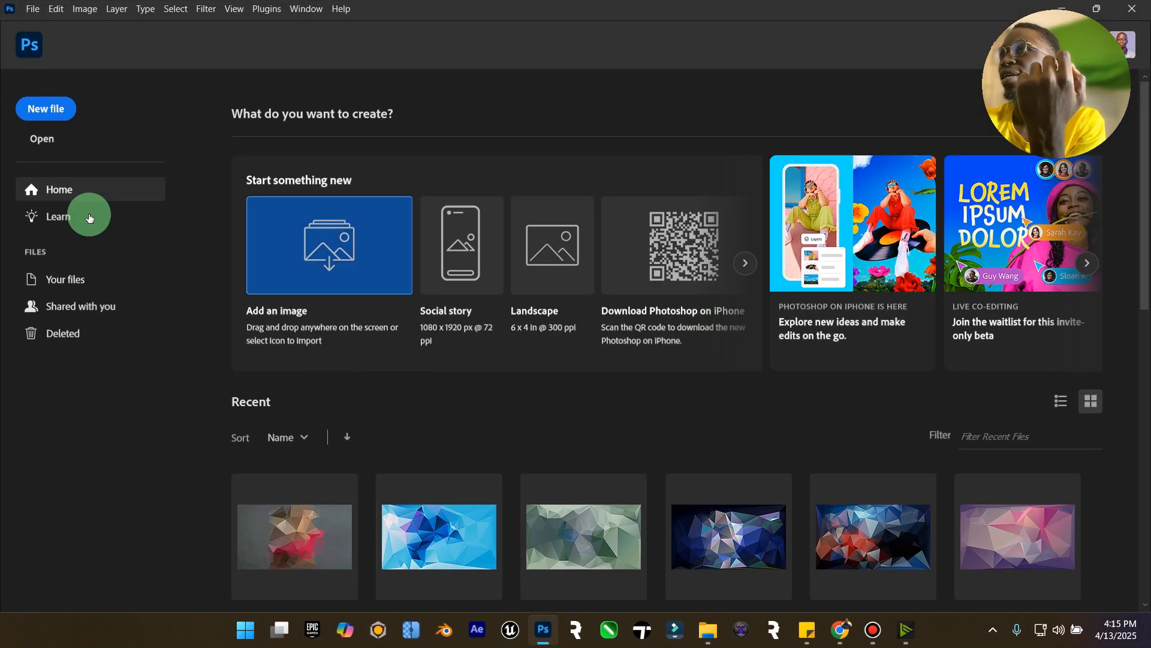
pyautogui.click(708, 630)
# Open Ms Marvel.psd from the Desktop's Elzenitho Hub > Elzenitho PSD folder in Photoshop.
pyautogui.click(65, 210)
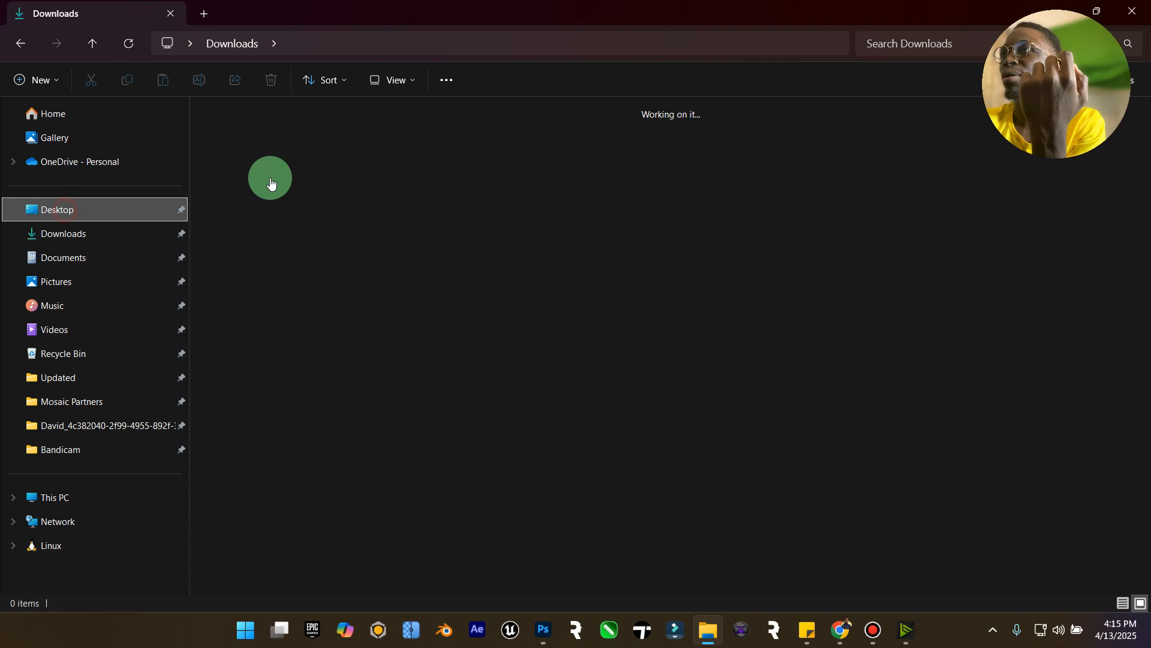
pyautogui.doubleClick(396, 147)
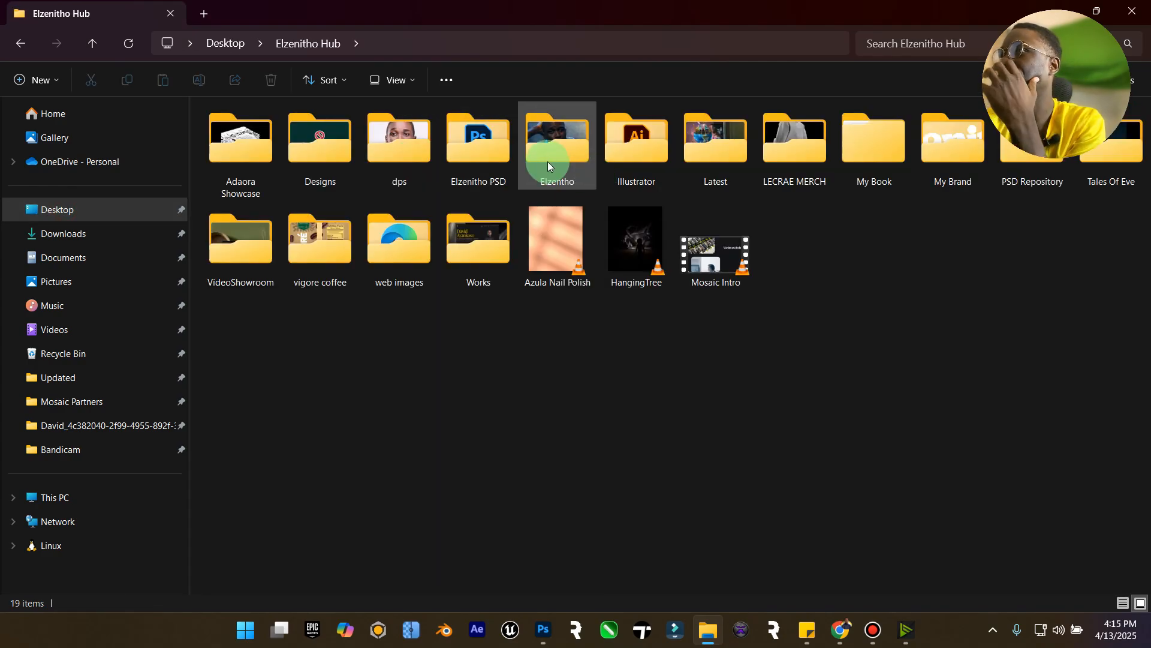
pyautogui.click(462, 150)
pyautogui.doubleClick(462, 153)
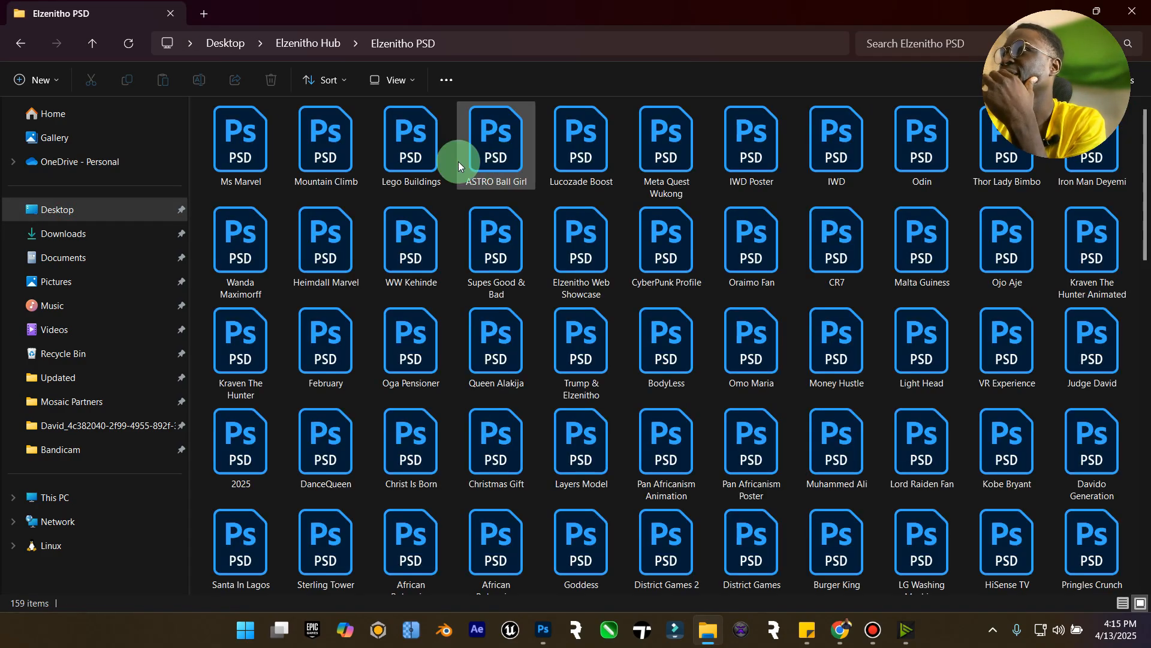
pyautogui.click(261, 149)
pyautogui.doubleClick(260, 149)
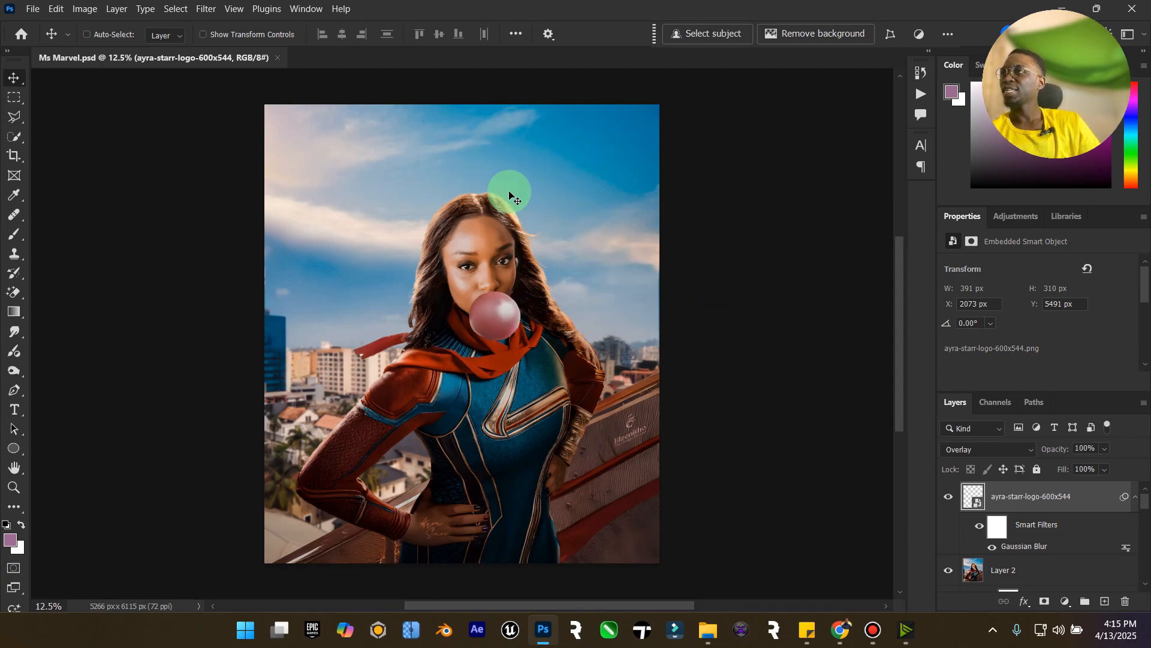
# Open the qrcode PDF from Downloads in Adobe Photoshop 2025 just once and import its page at 300 pixels/inch.
pyautogui.click(707, 629)
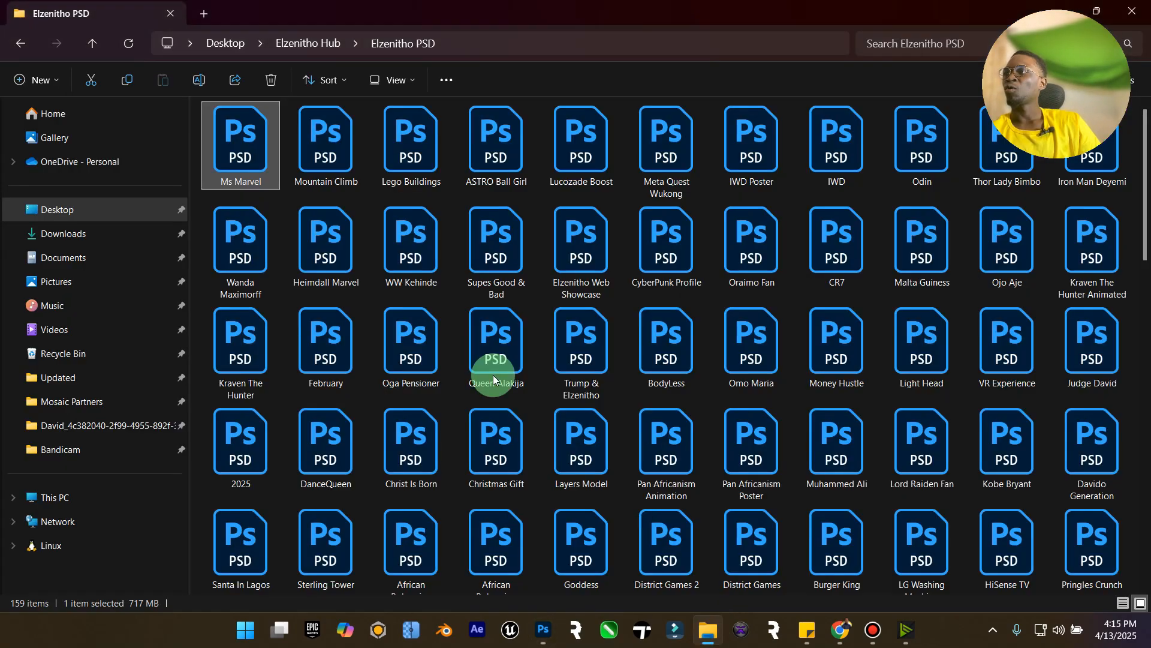
pyautogui.click(90, 237)
pyautogui.click(257, 183)
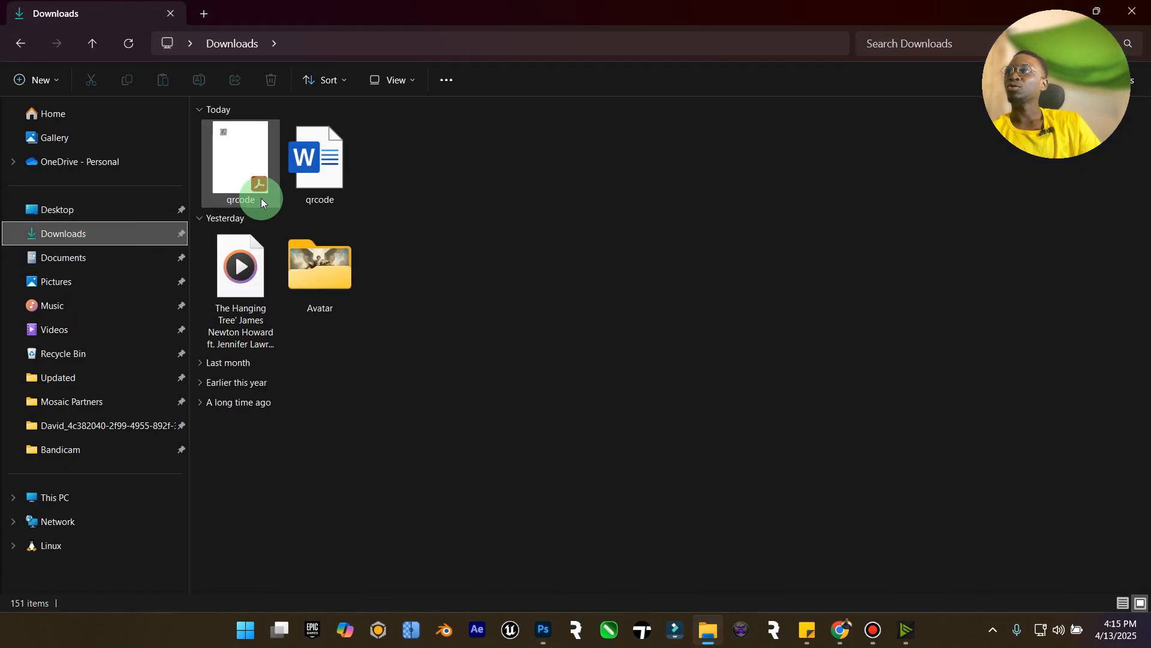
pyautogui.rightClick(251, 158)
pyautogui.moveTo(520, 232)
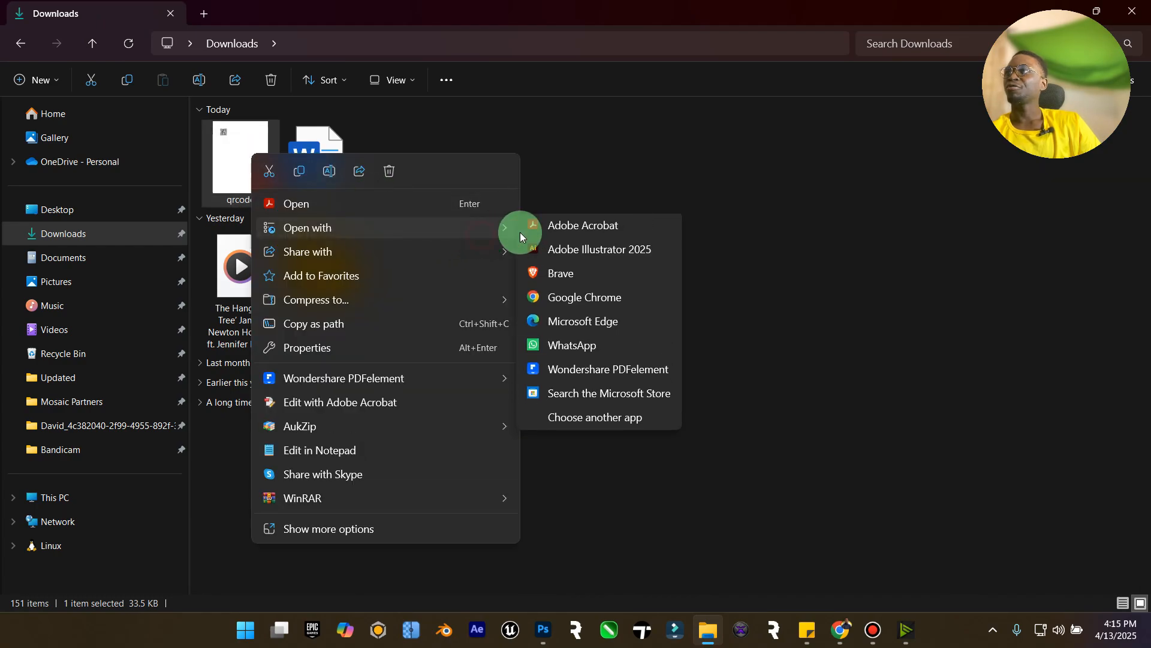
pyautogui.click(593, 416)
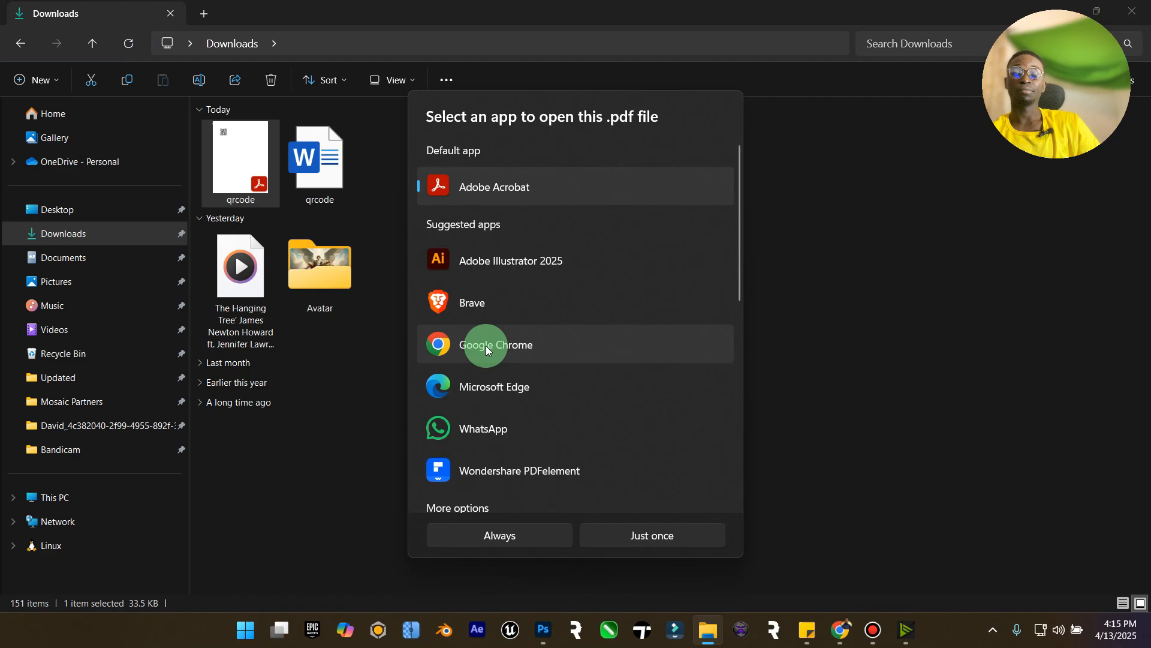
pyautogui.scroll(-8, 558, 300)
pyautogui.scroll(-2, 549, 330)
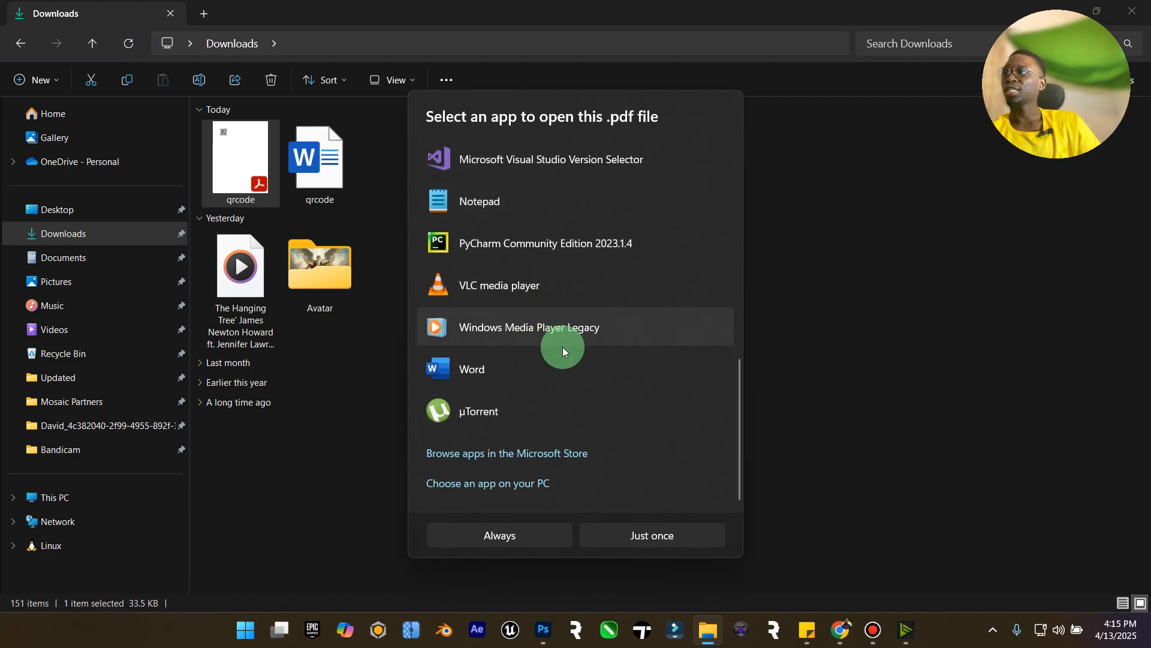
pyautogui.scroll(5, 545, 420)
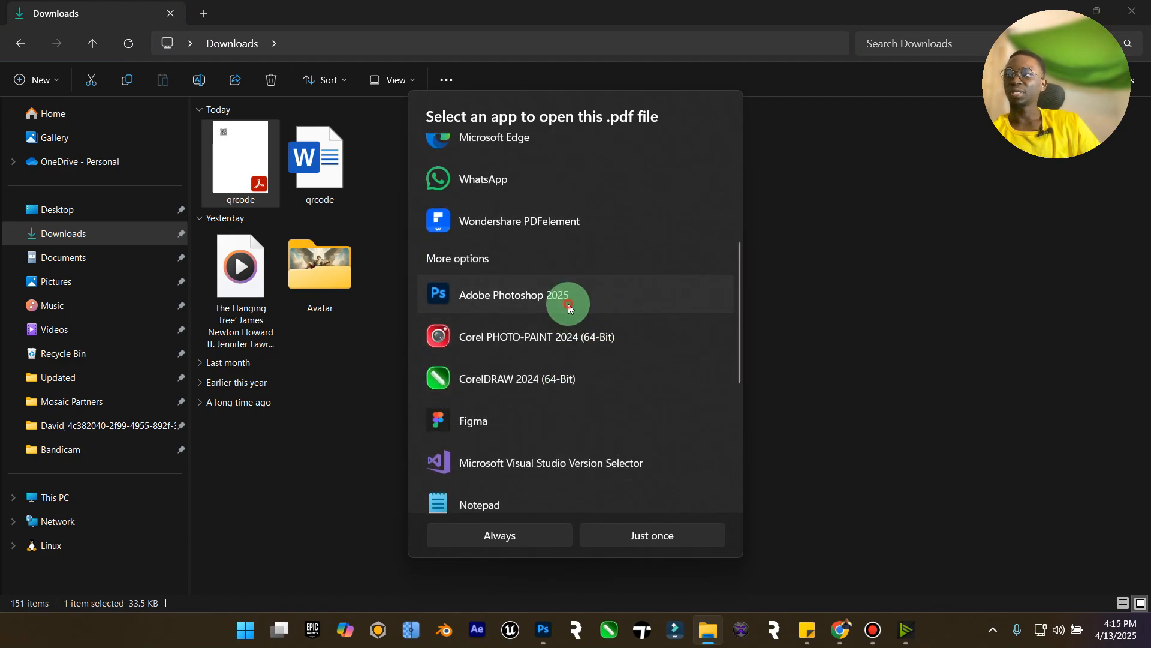
pyautogui.click(567, 303)
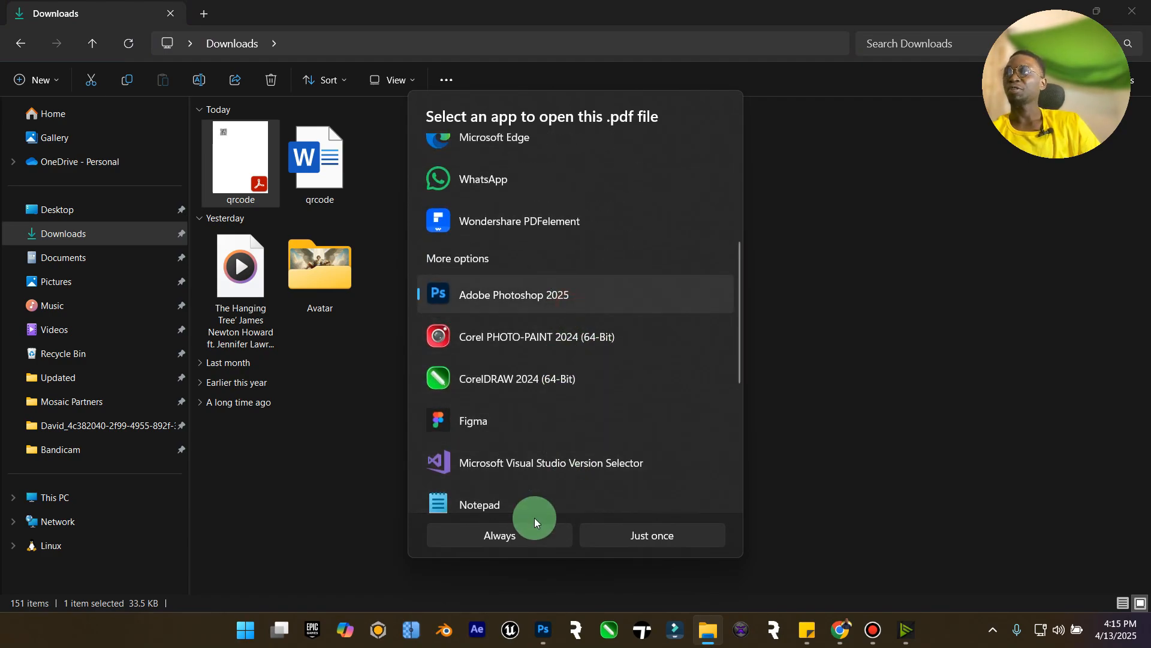
pyautogui.click(653, 535)
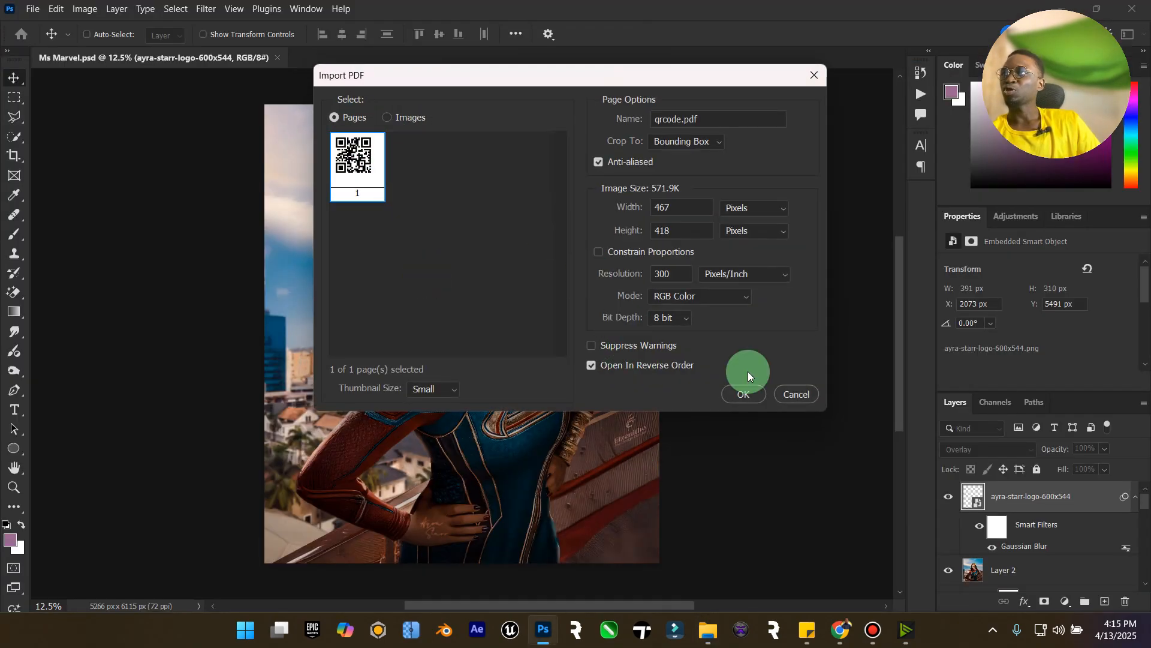
pyautogui.click(741, 393)
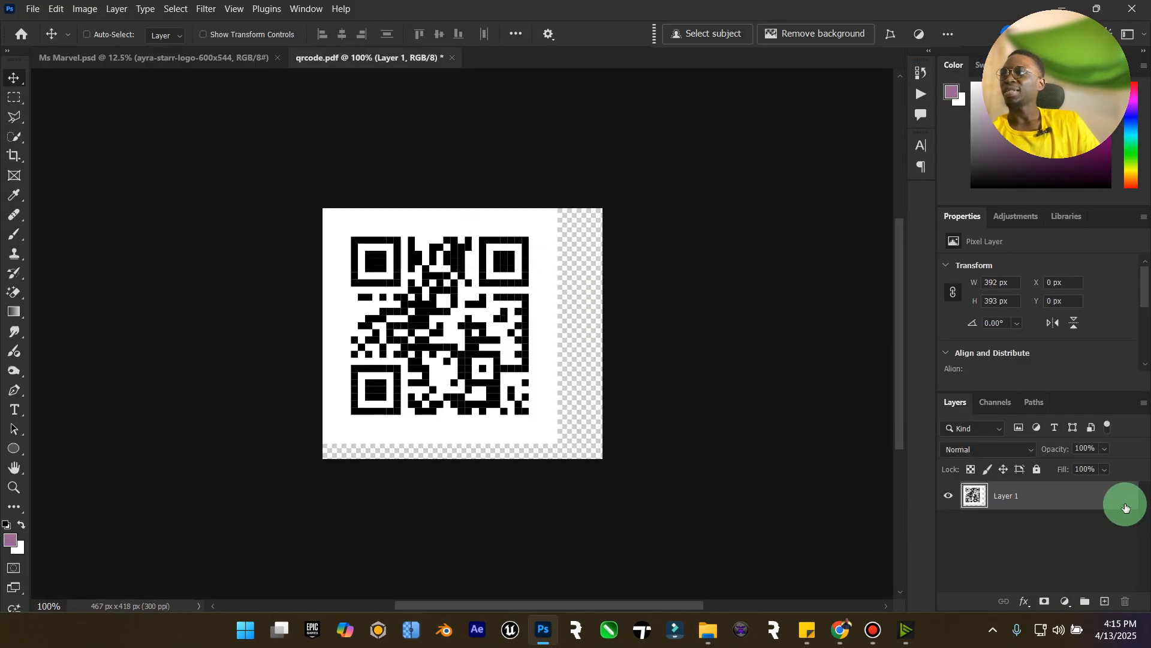
# Select the QR code's black modules with Color Range using sampled colors at fuzziness 159.
pyautogui.click(150, 7)
pyautogui.click(175, 8)
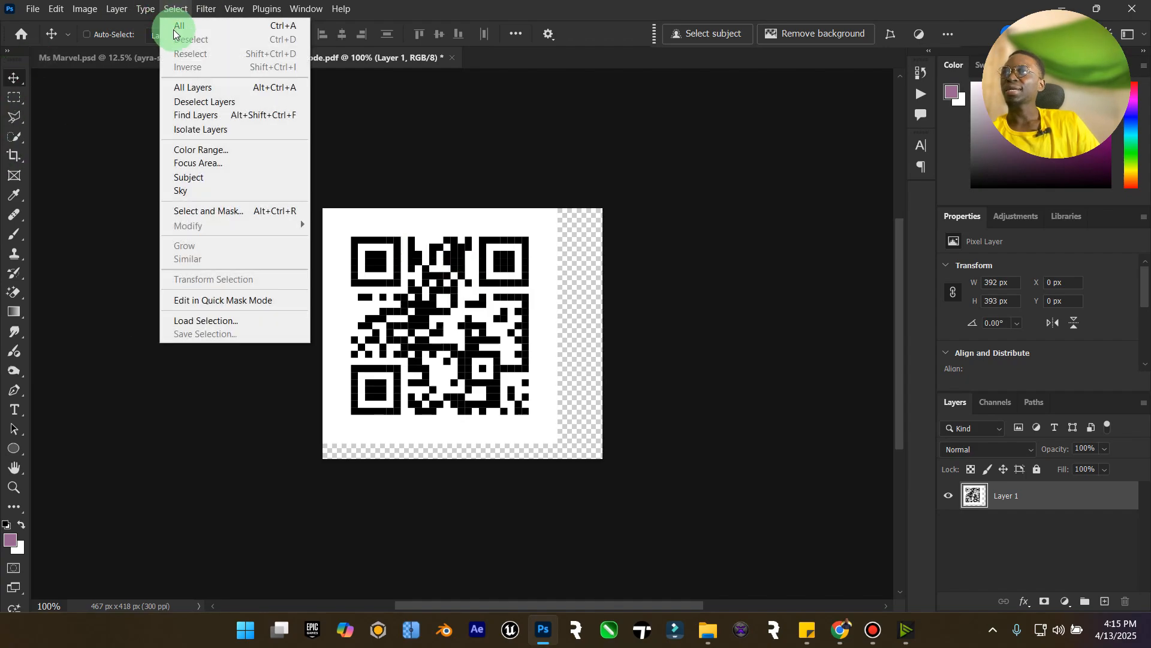
pyautogui.click(237, 149)
pyautogui.click(379, 257)
pyautogui.click(888, 115)
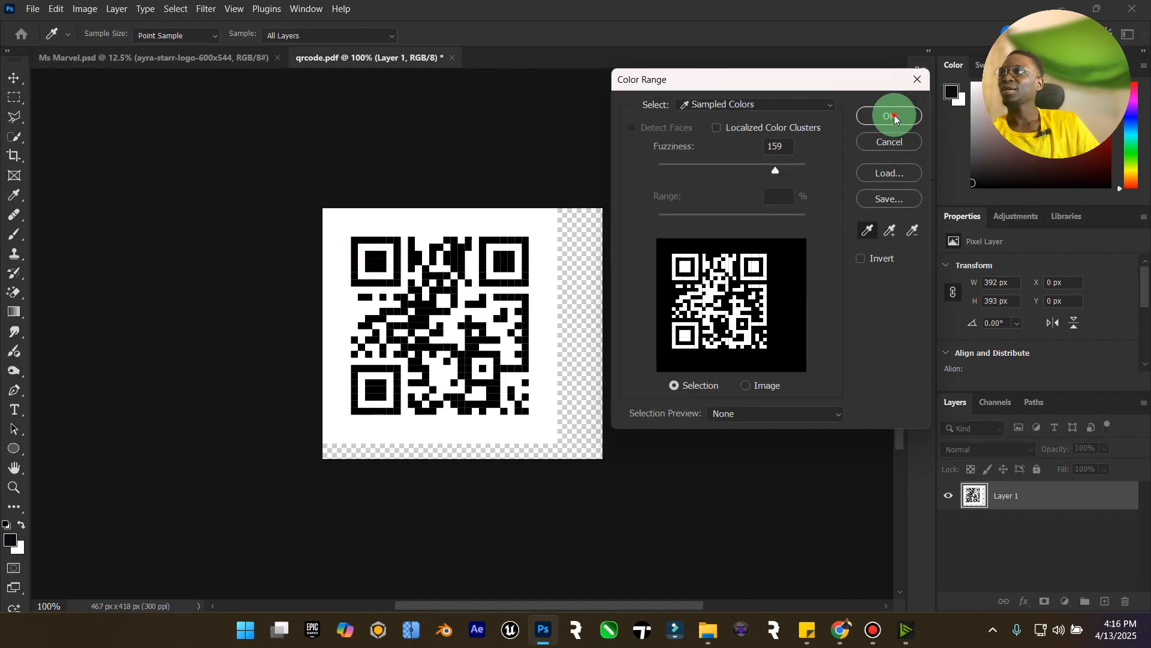
pyautogui.press('v')
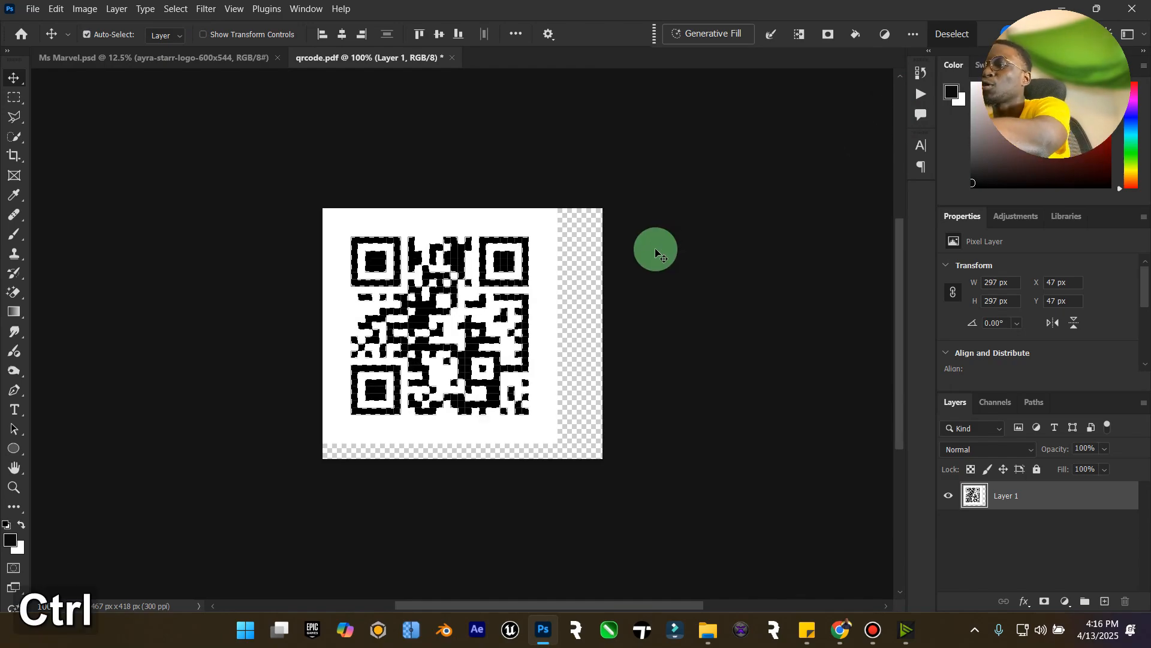
# Copy the selected modules onto a new layer and hide the original Layer 1.
pyautogui.hotkey('ctrl', 'j')
pyautogui.click(948, 524)
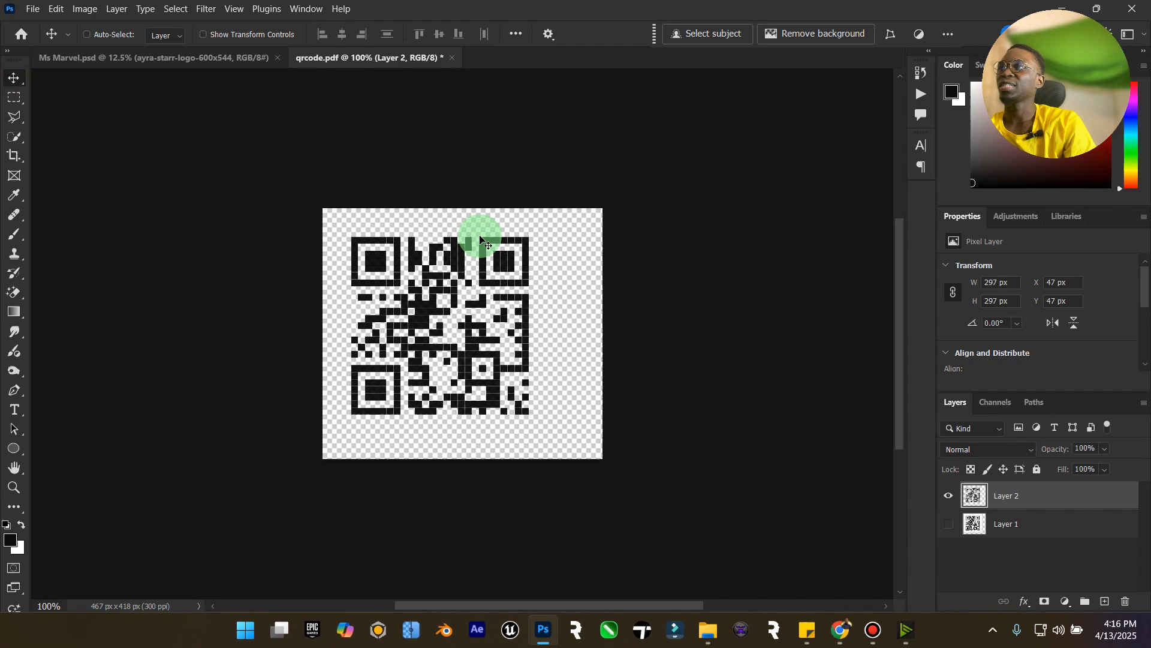
pyautogui.click(947, 526)
pyautogui.click(947, 526)
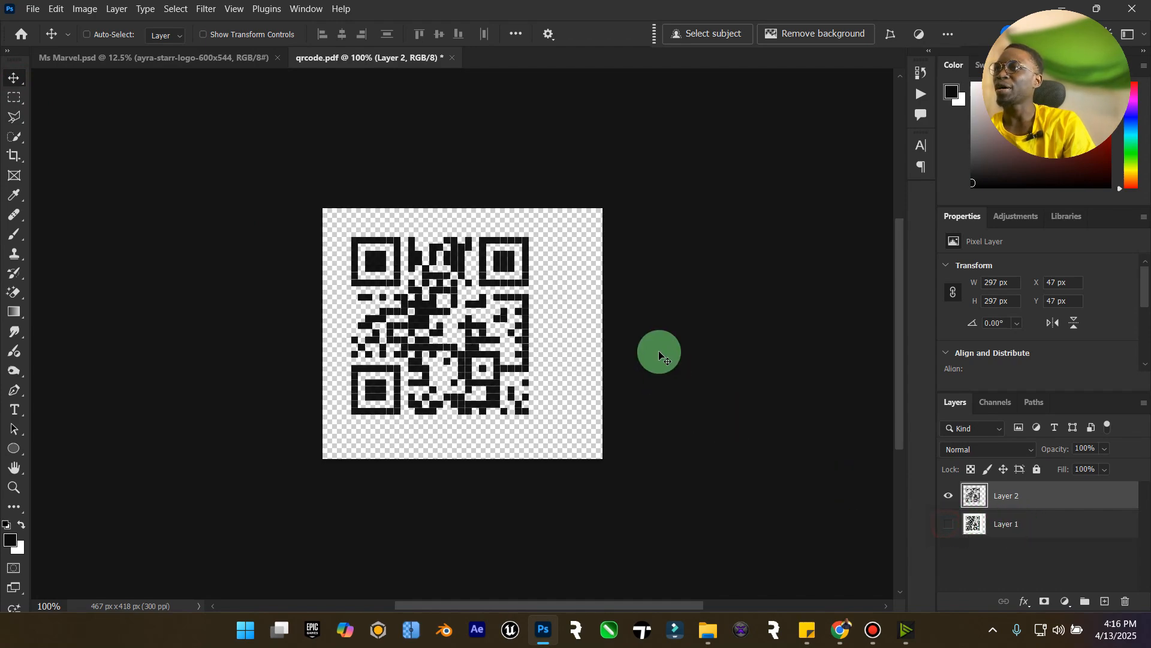
# Move the QR code layer into Ms Marvel.psd and scale it to about 588 px in the sky's top-right corner.
pyautogui.moveTo(478, 262); pyautogui.dragTo(541, 191)
pyautogui.hotkey('ctrl', 't')
pyautogui.click(7, 77)
pyautogui.moveTo(600, 158); pyautogui.dragTo(625, 163)
pyautogui.hotkey('ctrl', 't')
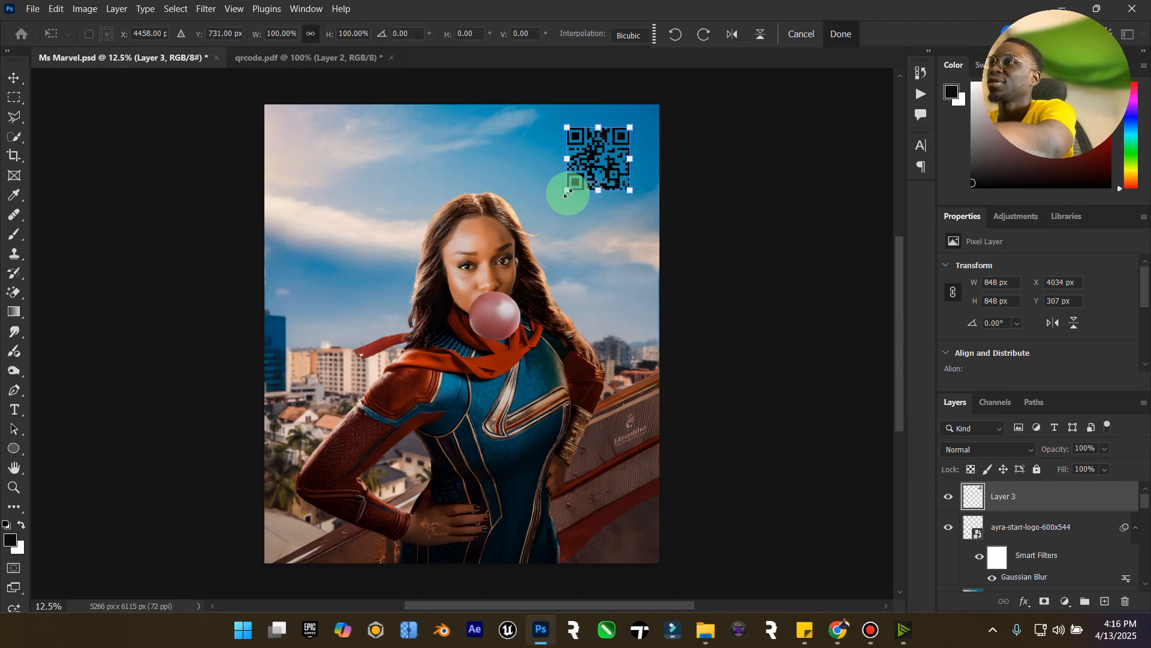
pyautogui.moveTo(568, 190); pyautogui.dragTo(608, 159)
pyautogui.click(12, 78)
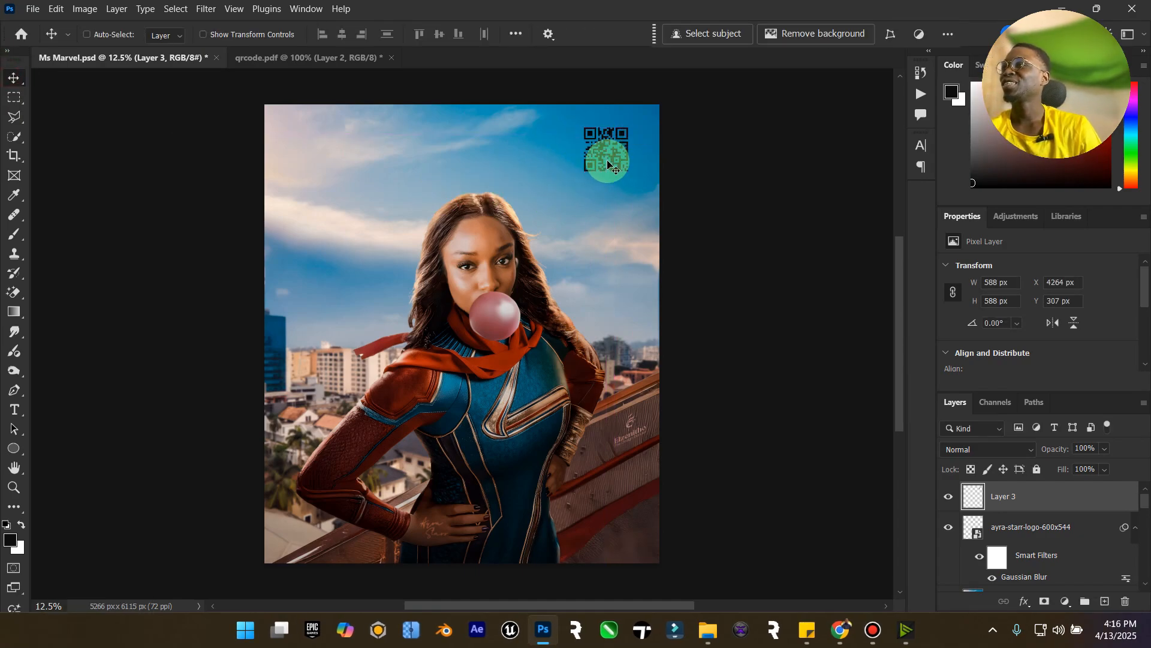